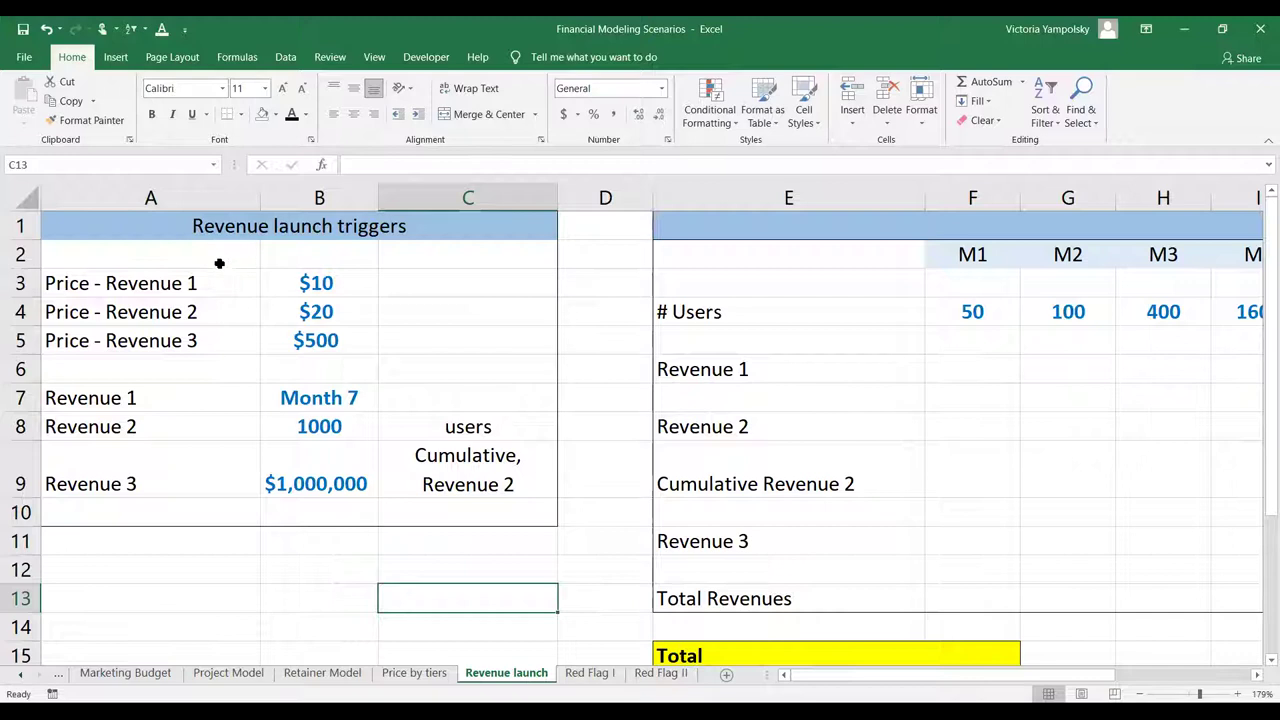
Review the trigger values, from the $10 Revenue 1 price to the Revenue 2 threshold of 1000
click(279, 290)
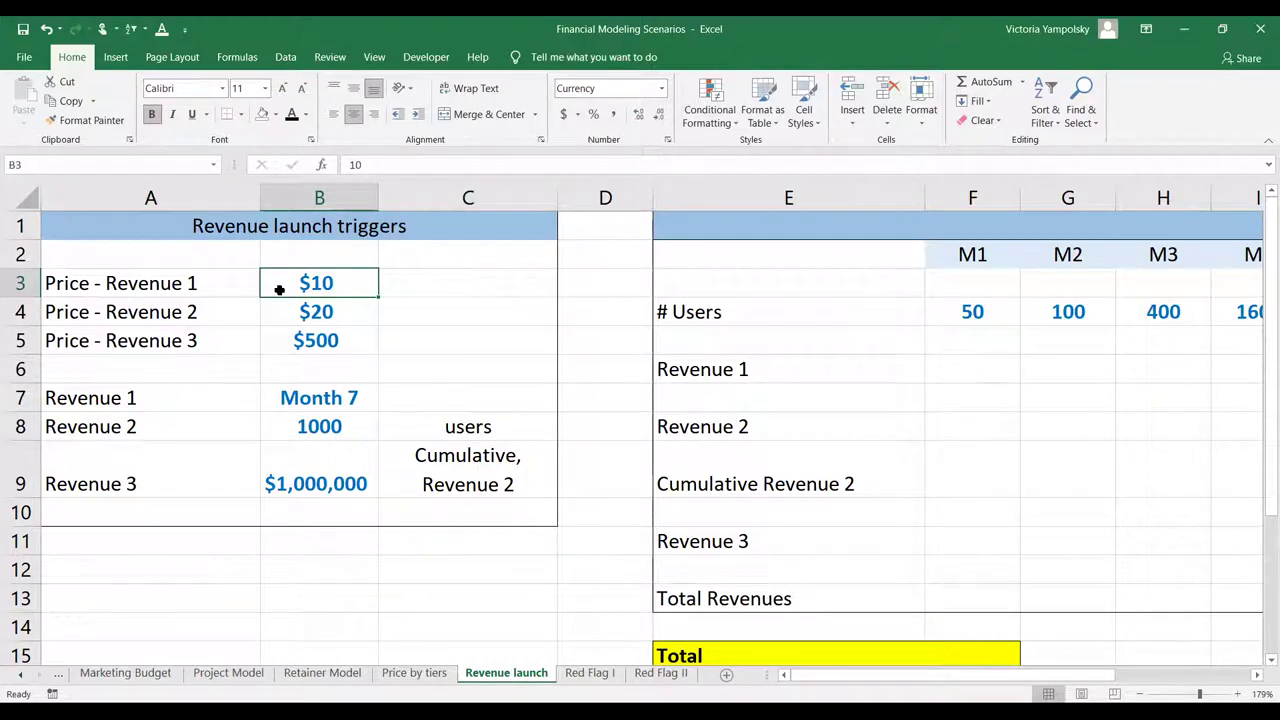
key(Down)
key(Down)
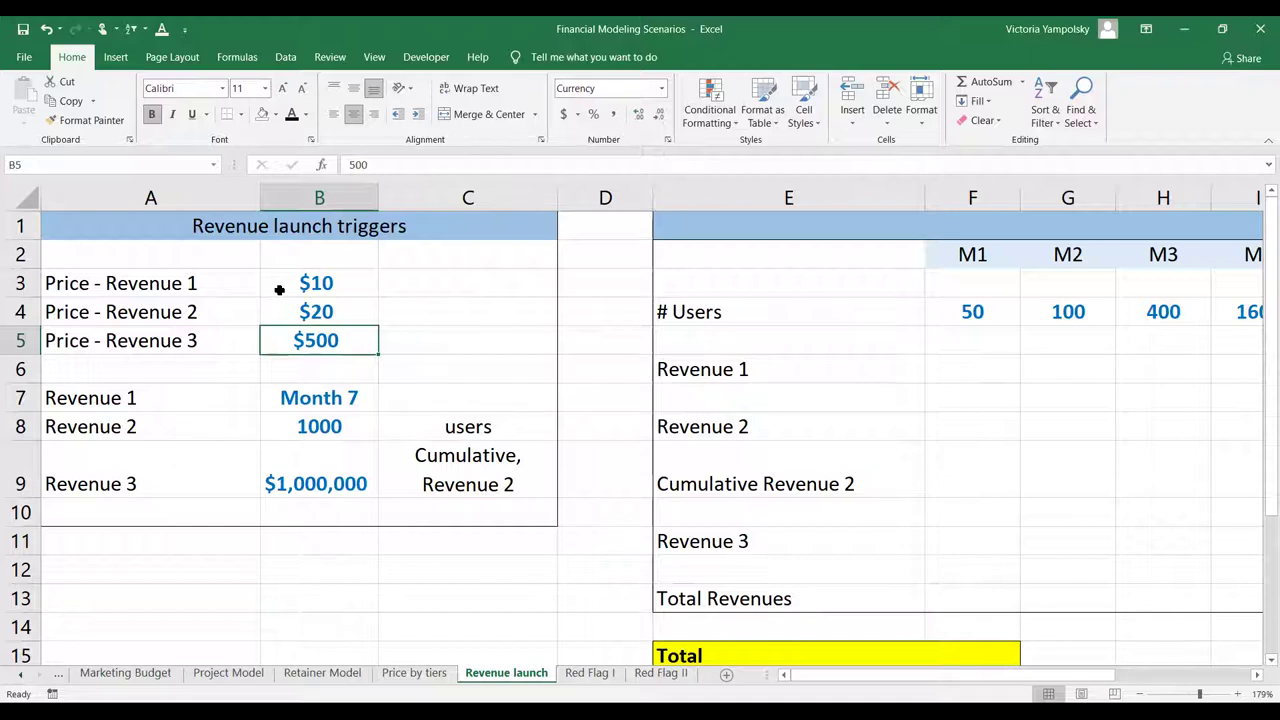
key(Down)
key(Down)
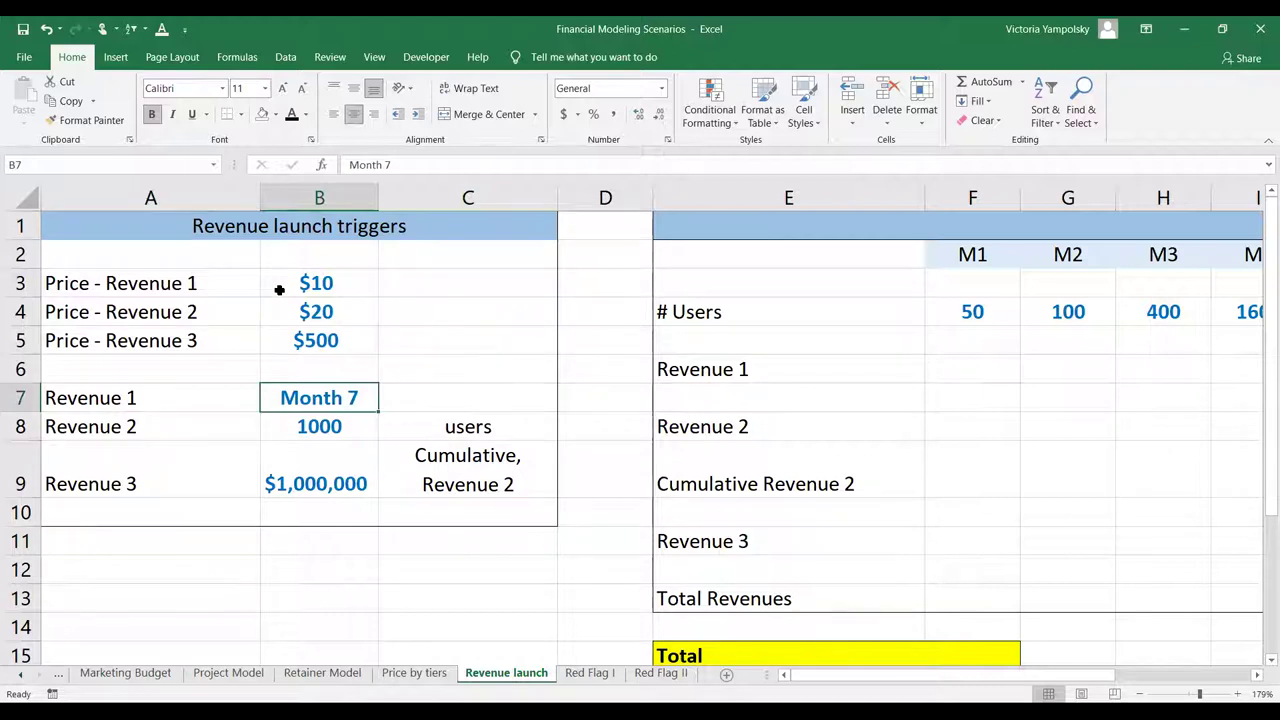
key(Down)
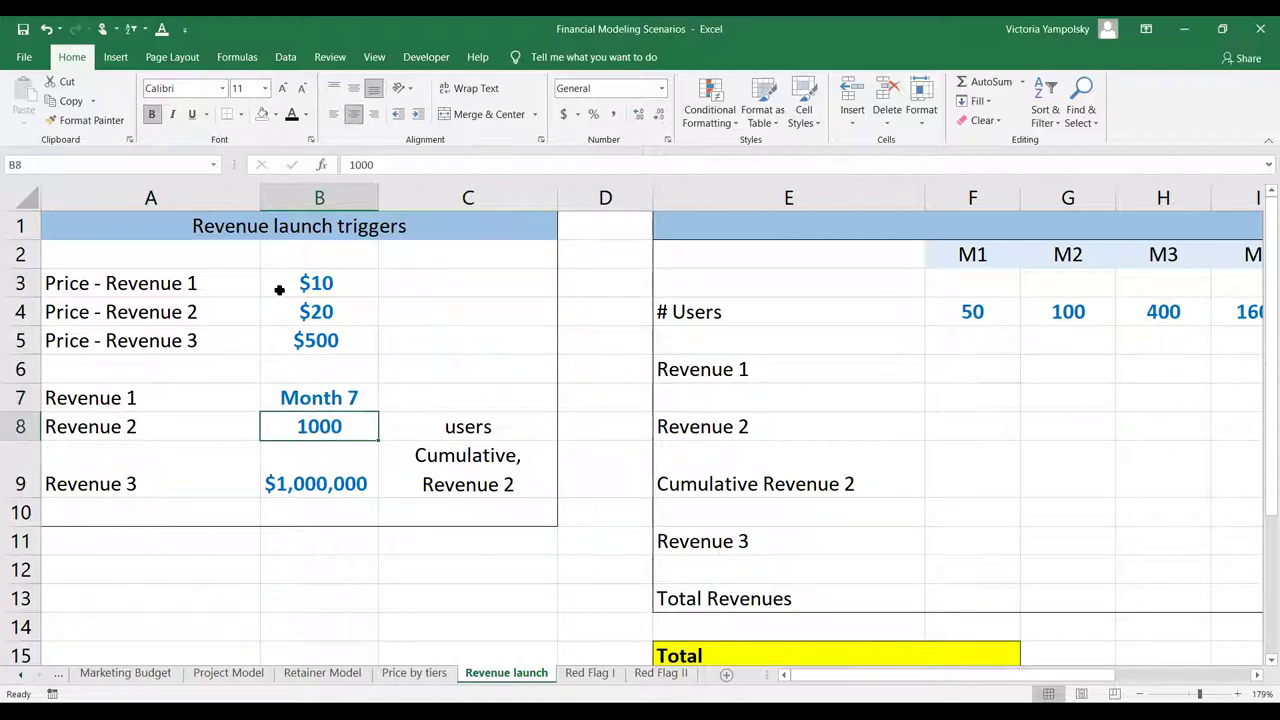
key(Left)
key(Right)
key(Right)
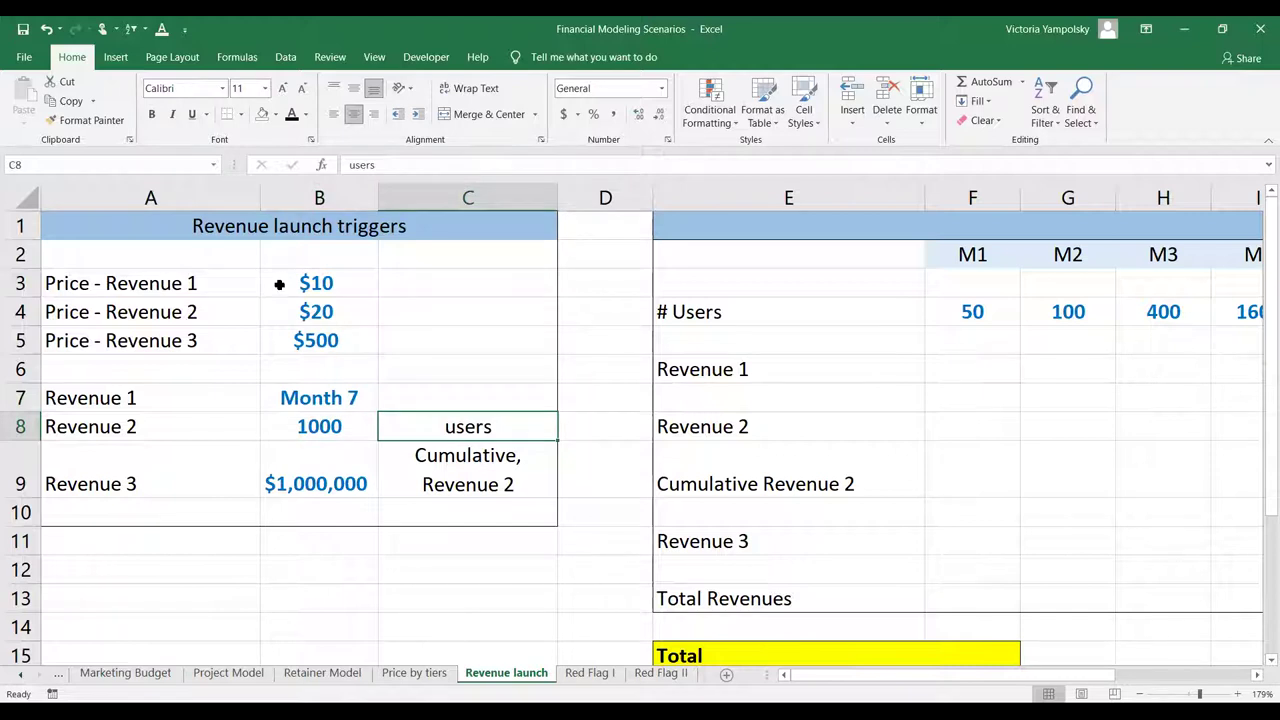
Relabel the note beside the 1000 threshold from 'users' to 'Cumulative users'
click(346, 164)
text(Cumulative)
key(Return)
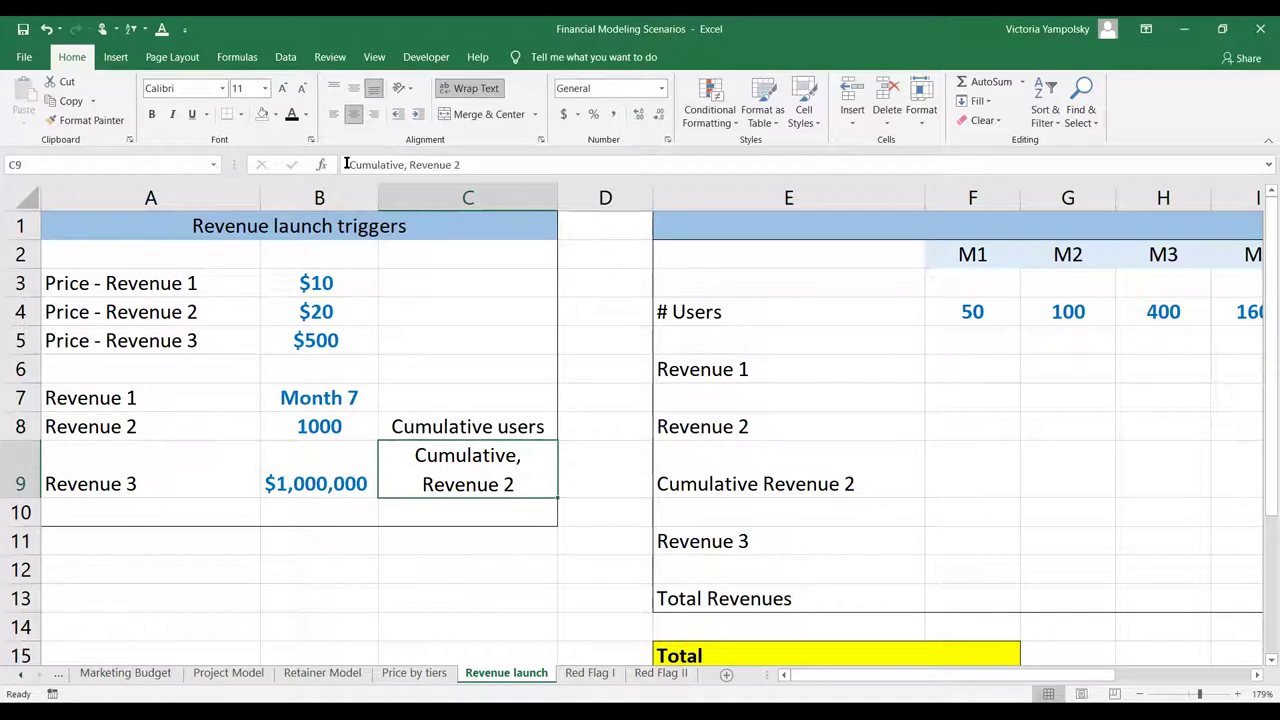
key(Left)
key(Left)
key(Right)
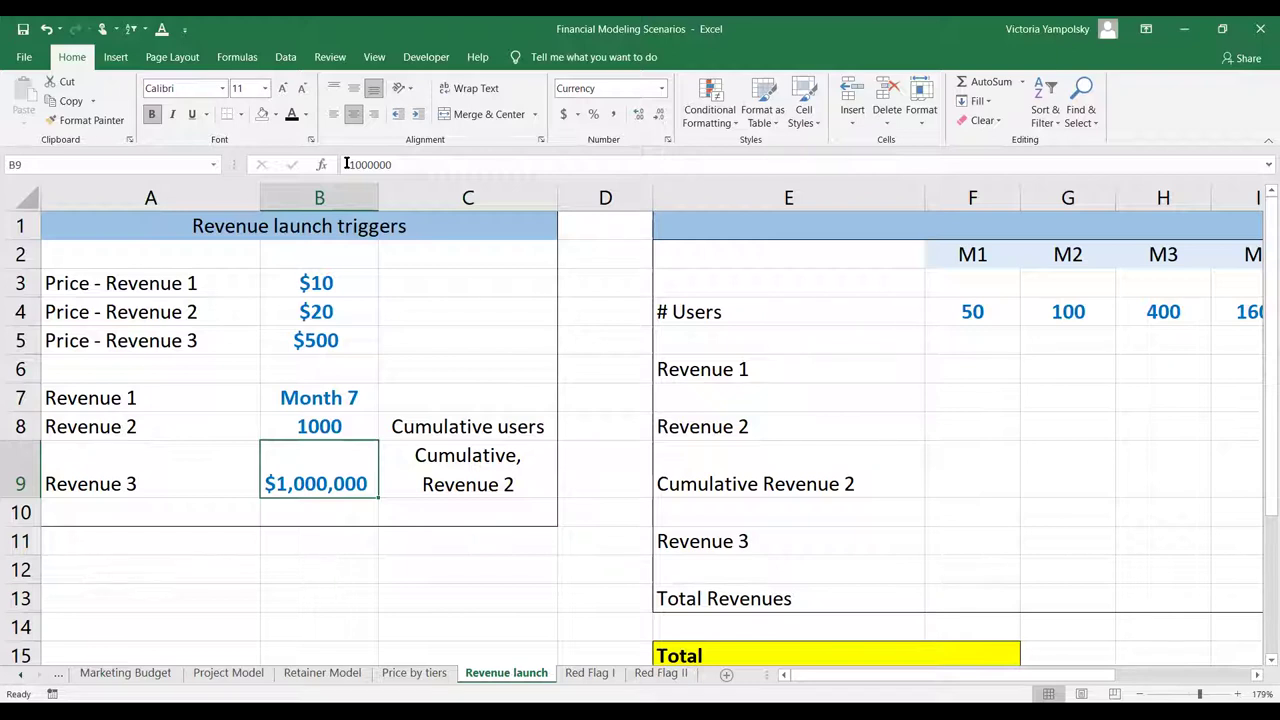
key(Right)
key(Right)
key(Right)
key(Right)
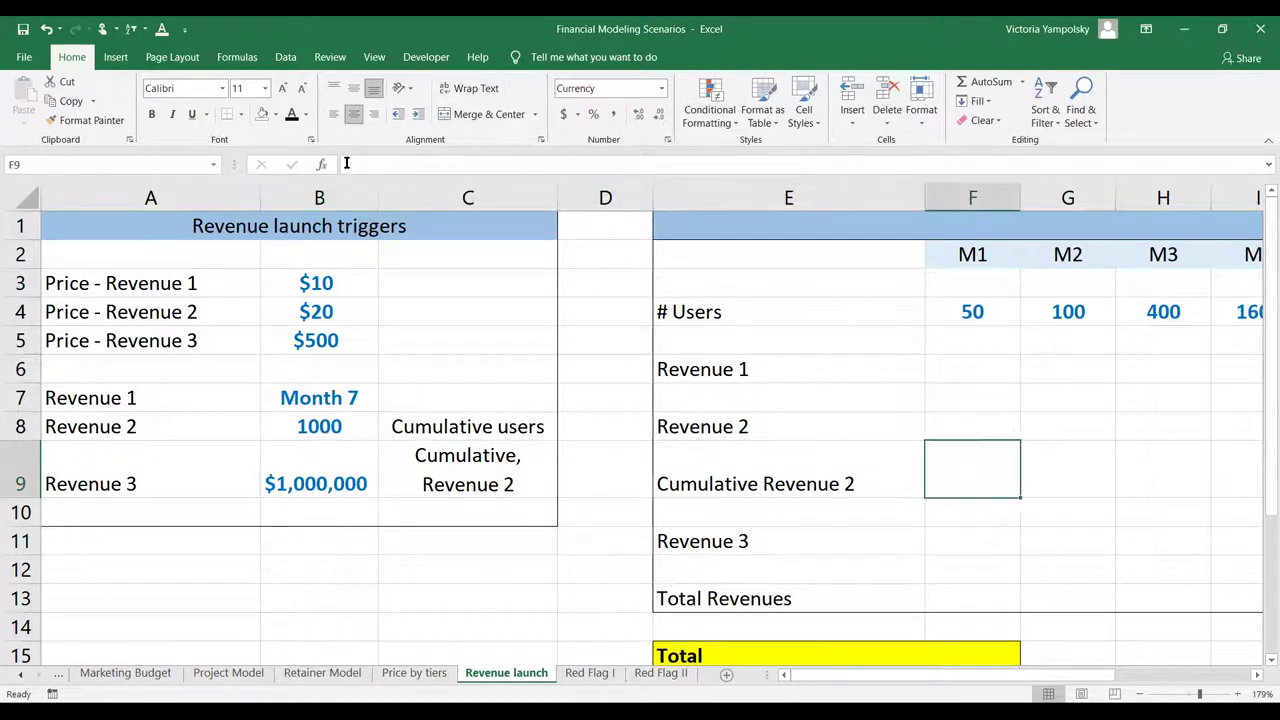
Add the label 'Cumulative # Users' in E5, under # Users
key(Up)
key(Up)
key(Up)
key(Up)
key(Left)
text(Cu)
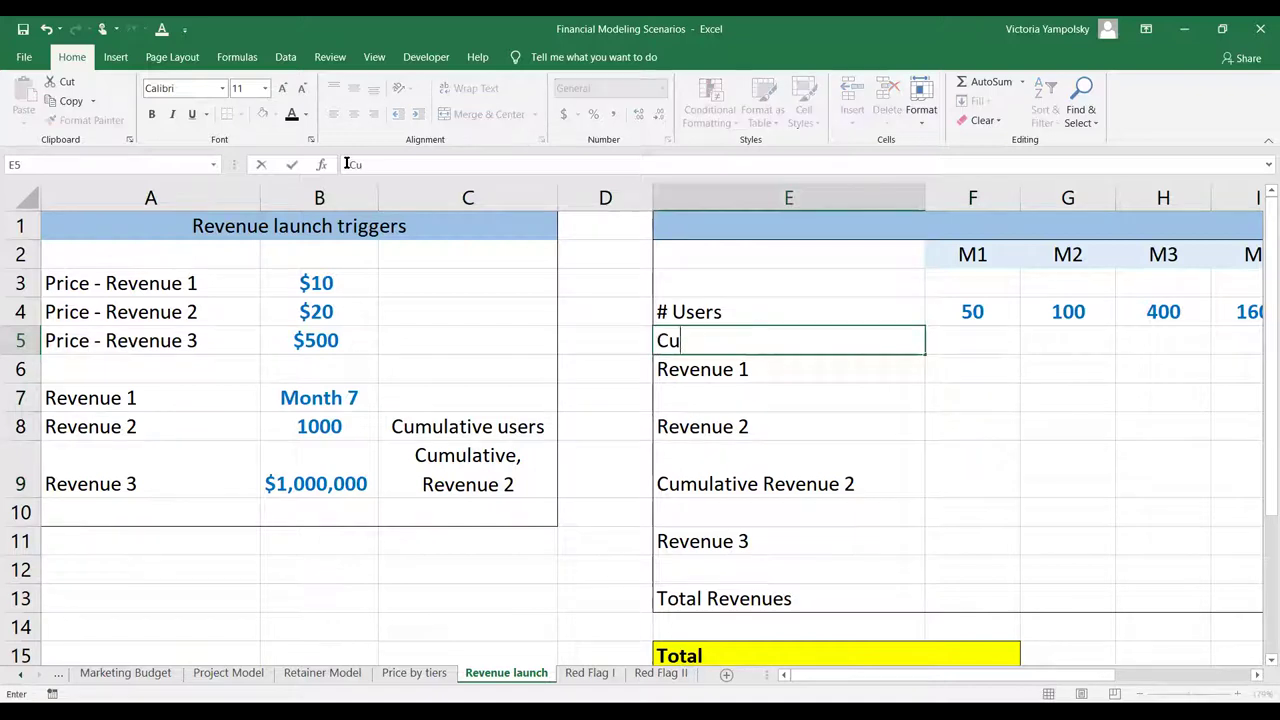
text(mulative # se)
key(BackSpace)
key(BackSpace)
text(Users)
key(Return)
Set M1 cumulative users in F5 to =F4 and centre it
key(Up)
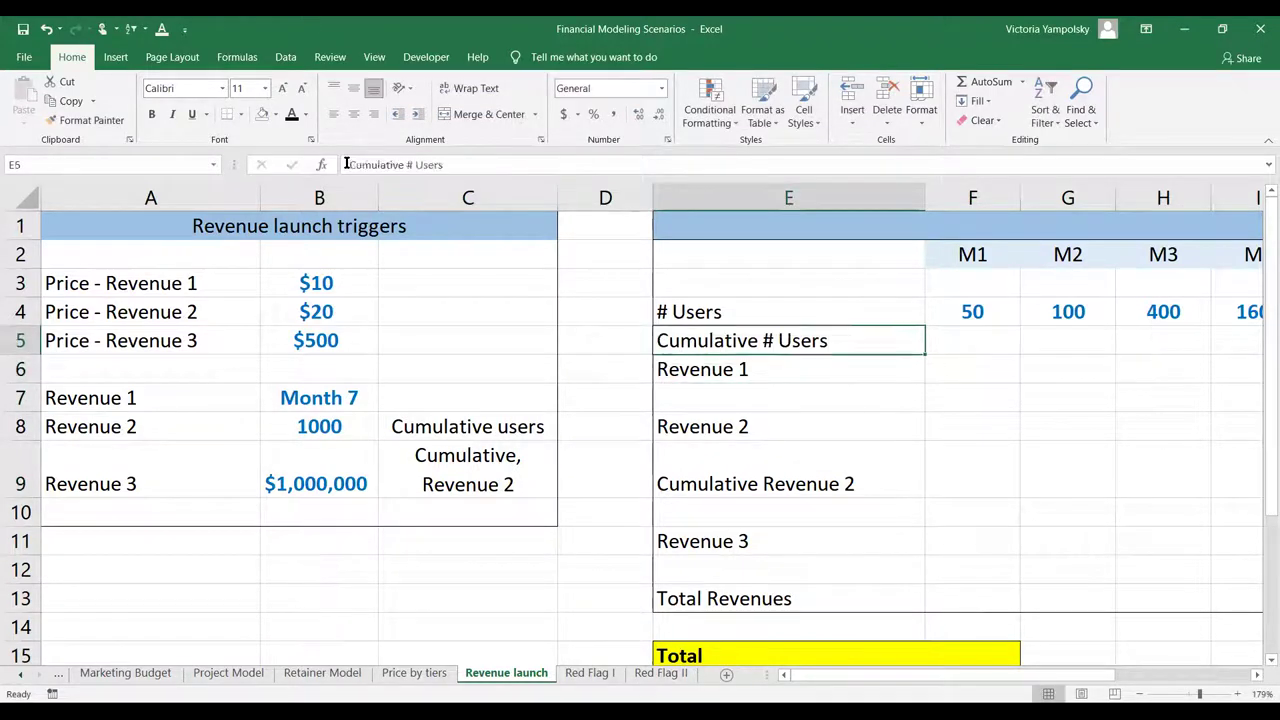
key(Right)
text(=F4)
key(Return)
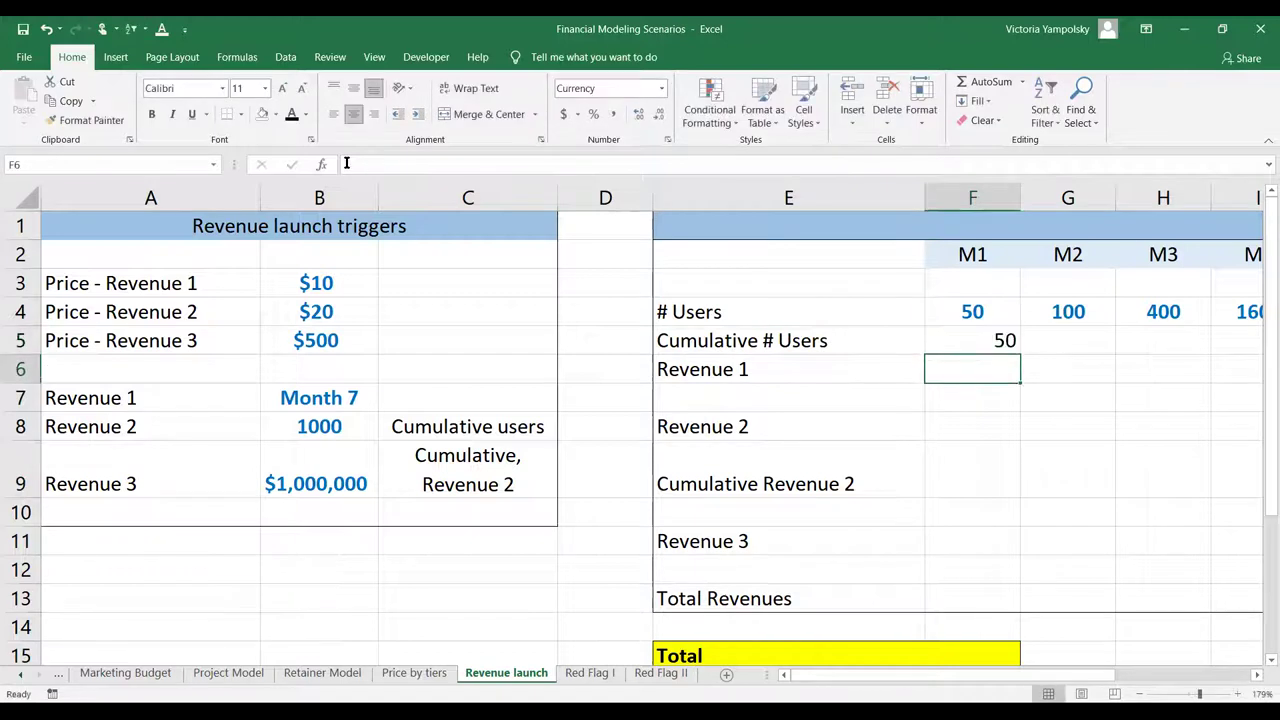
key(Up)
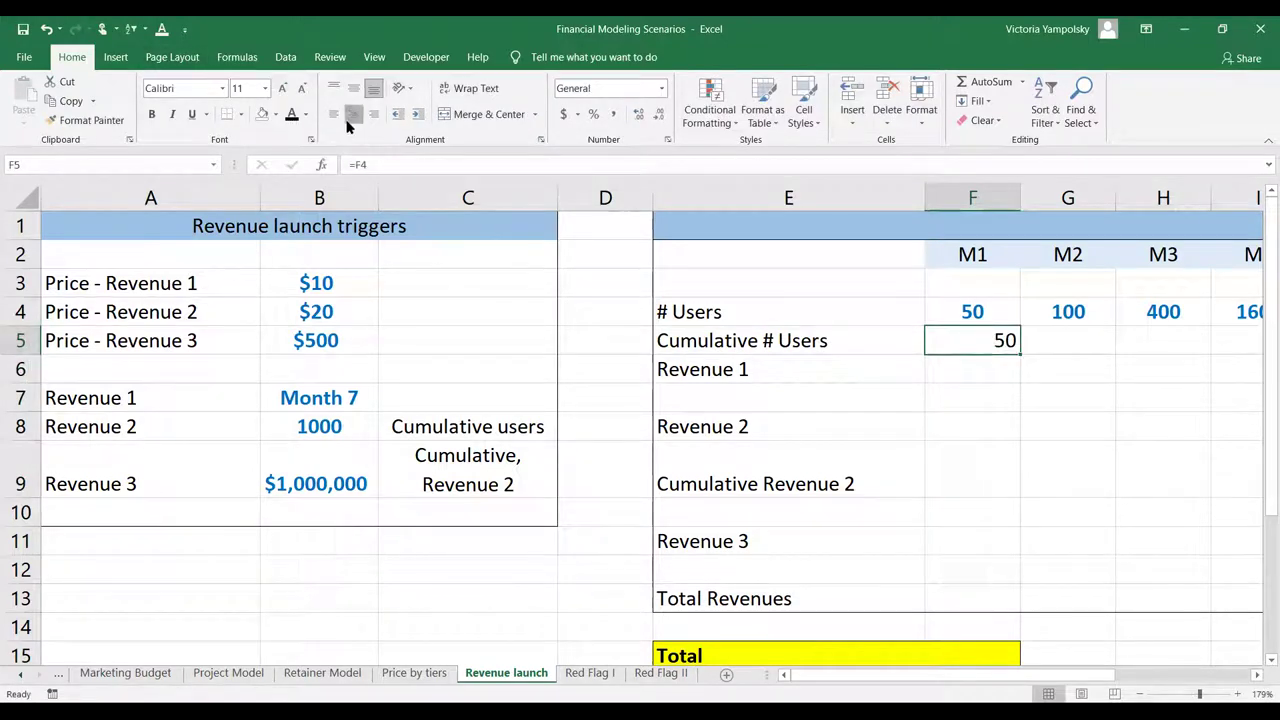
click(353, 114)
Enter the running total =F5+G4 in G5 and centre it
key(Right)
text(=)
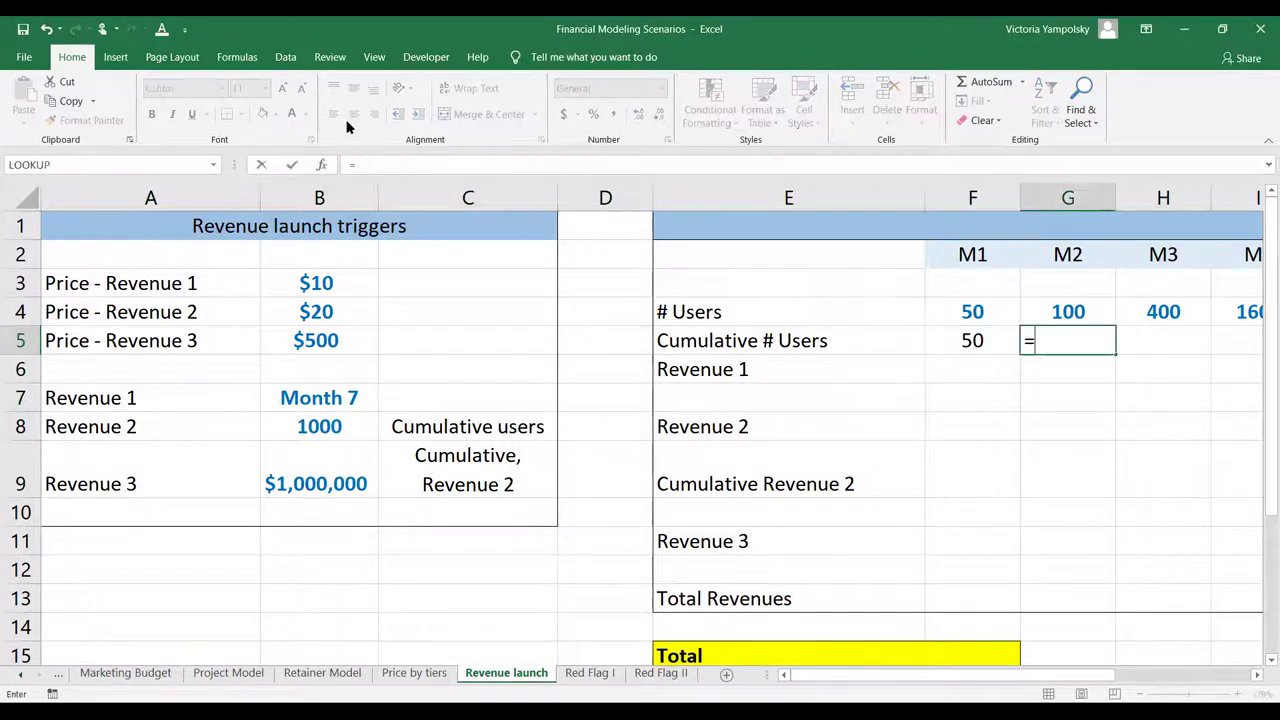
key(Left)
text(+)
key(Up)
key(Return)
key(Up)
click(353, 114)
Copy the running total across H5:Q5, reaching 818150 by M12
key(ctrl+c)
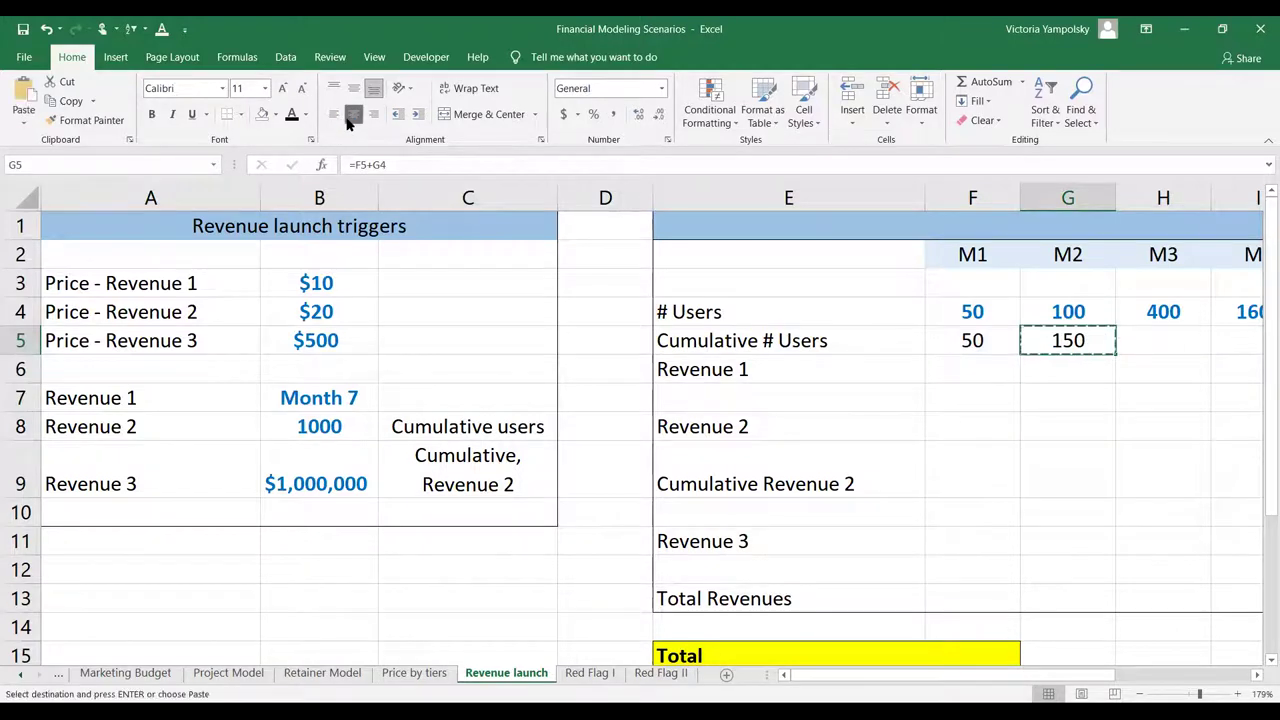
key(shift+Right)
key(shift+Right)
key(shift+Right)
key(shift+Right)
key(shift+Right)
key(shift+Right)
key(shift+Right)
key(shift+Right)
key(shift+Right)
key(shift+Right)
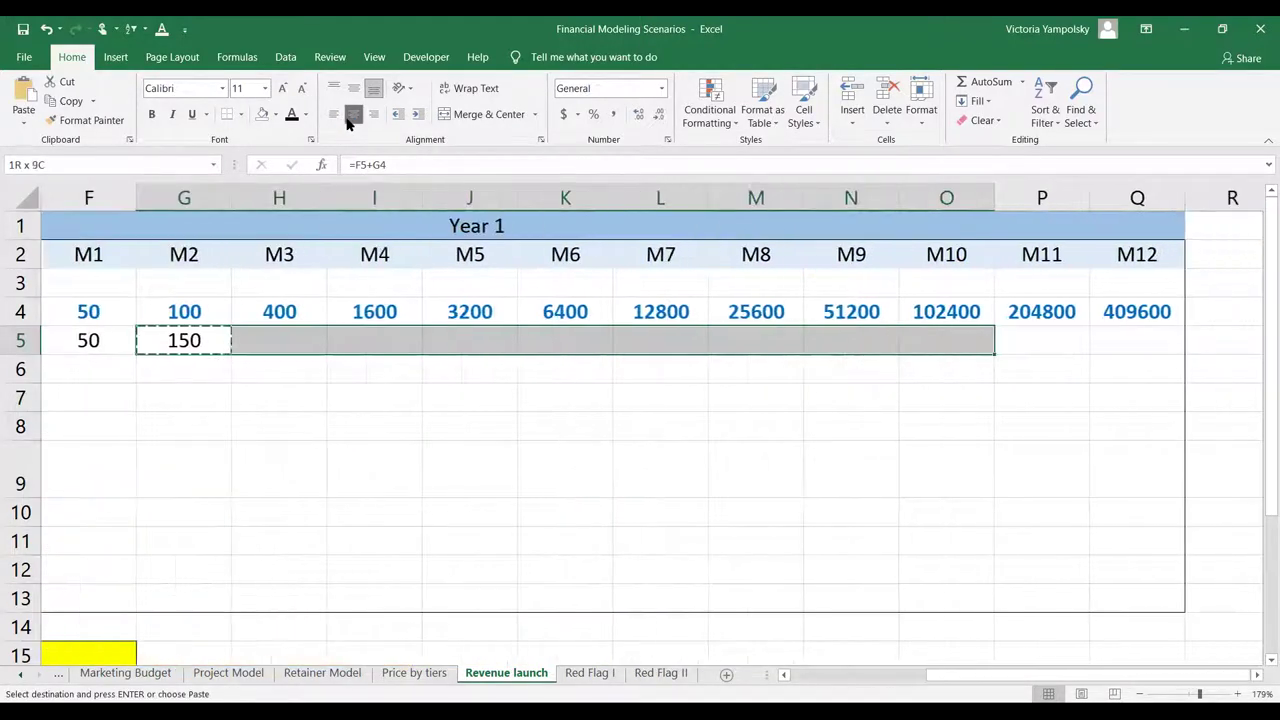
key(ctrl+v)
key(Left)
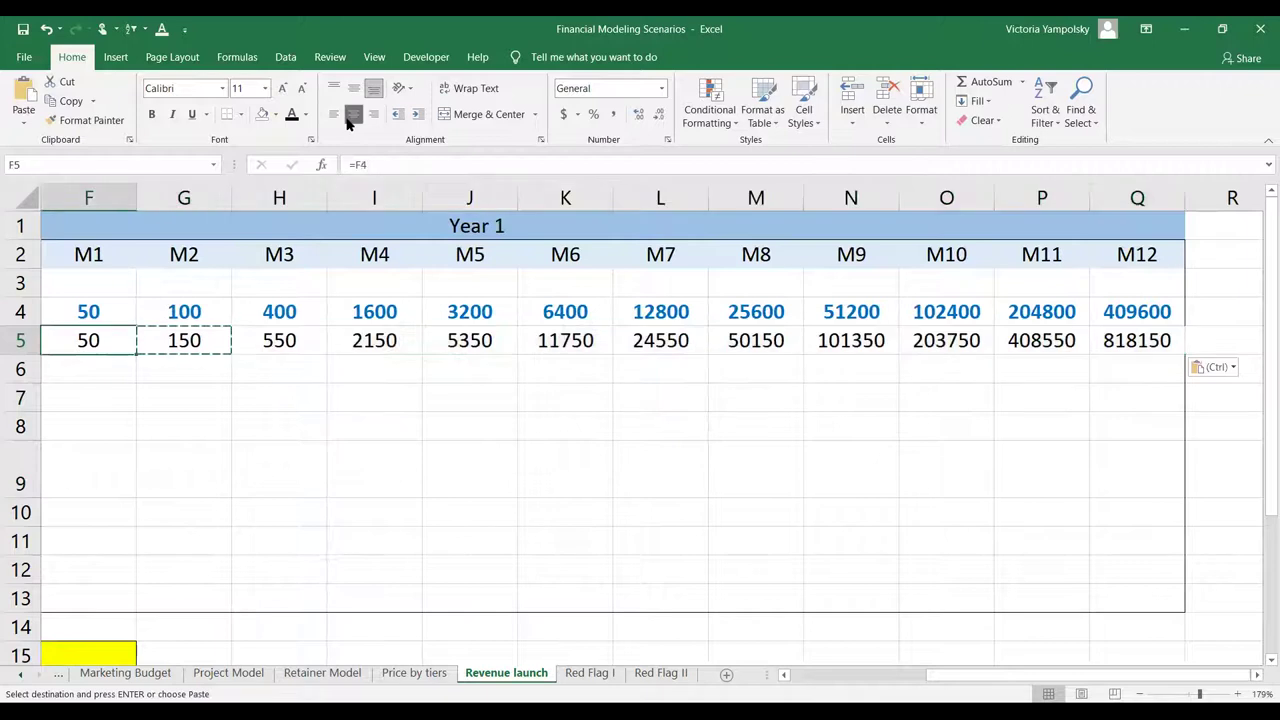
key(Up)
key(Left)
key(Left)
key(Right)
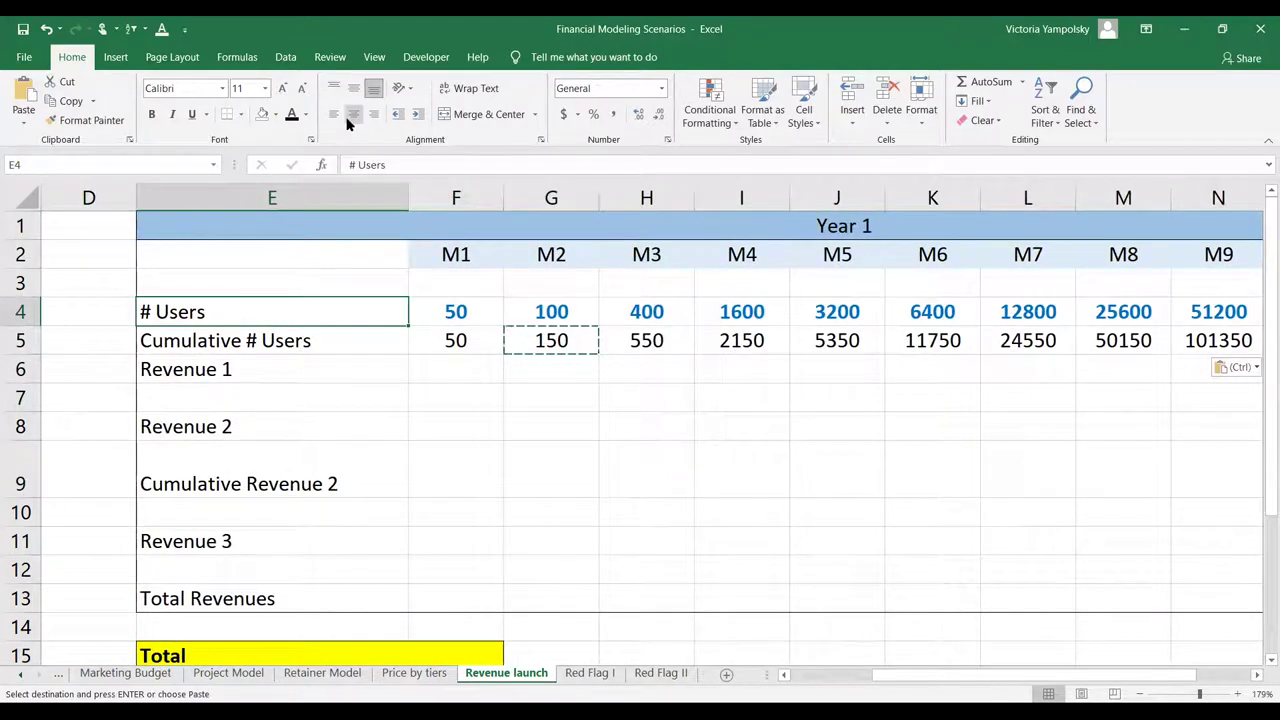
Check the Revenue 1 launch month in the trigger table, then go to M7's Revenue 1 cell L6
key(Left)
key(Left)
key(Left)
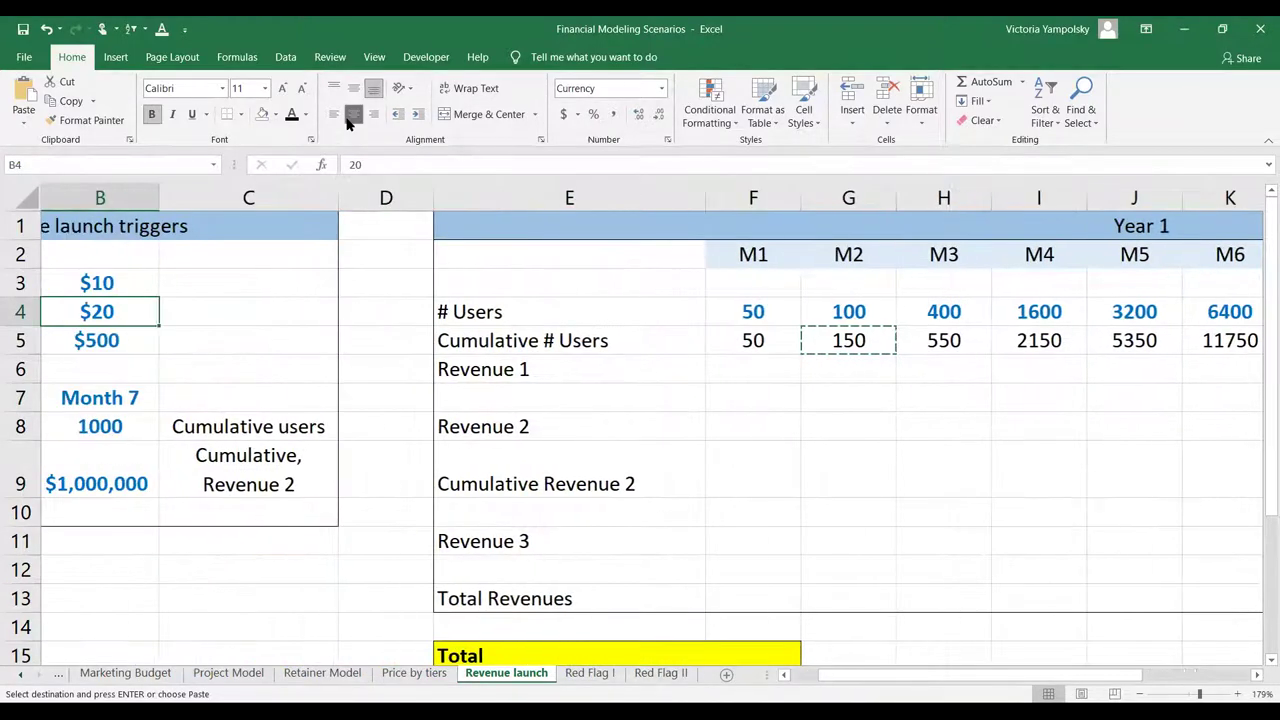
key(Right)
key(Right)
key(Right)
key(Right)
key(Escape)
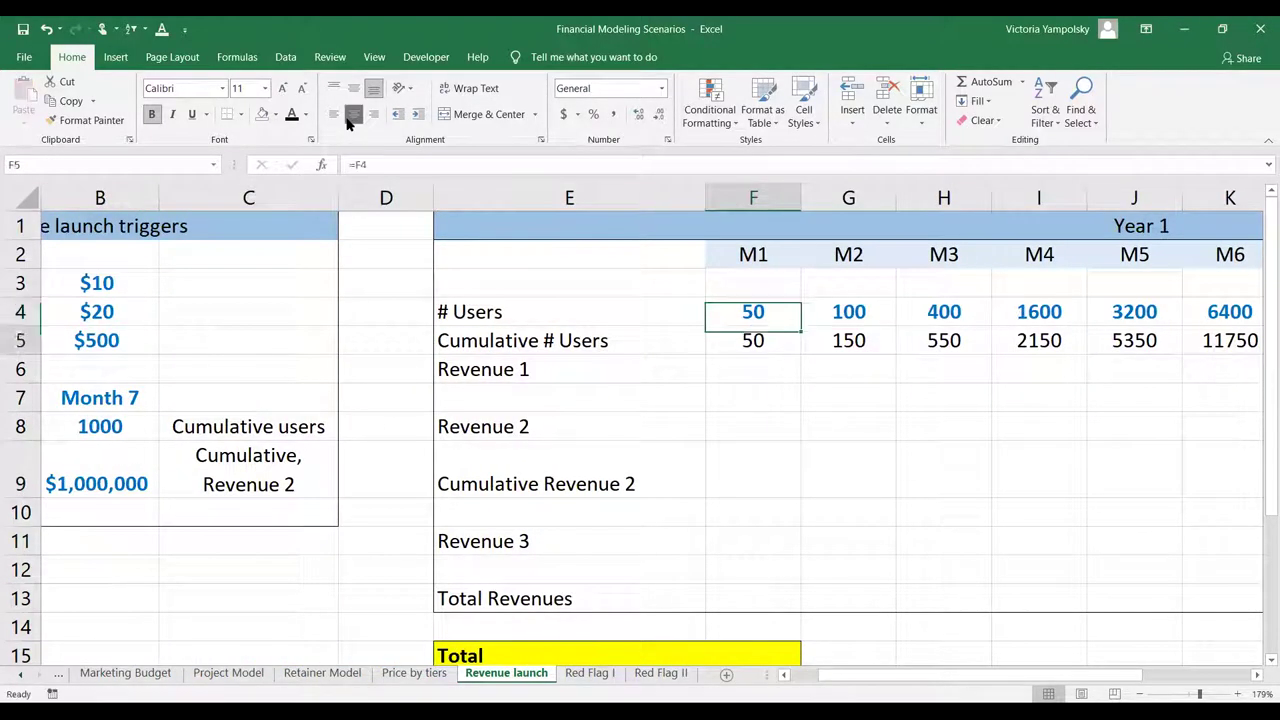
key(Down)
key(Down)
key(Left)
key(Left)
key(Left)
key(Left)
key(Left)
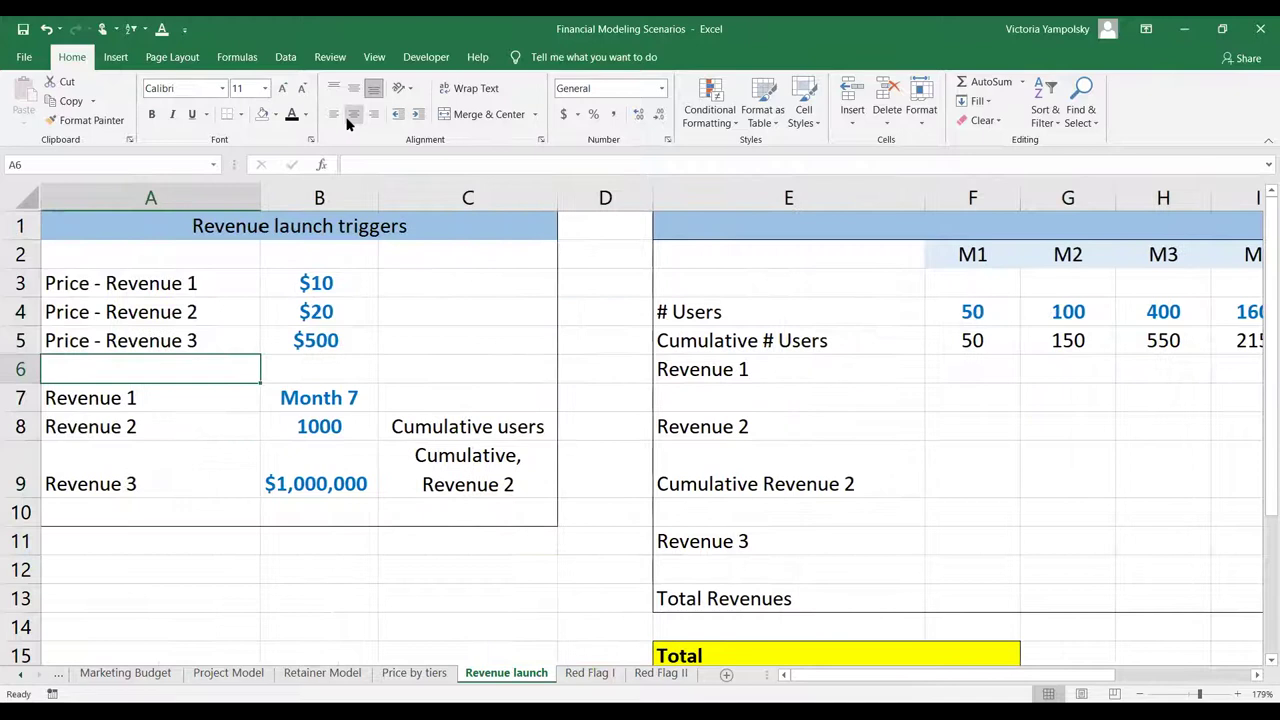
key(Down)
key(Right)
key(Right)
key(Right)
key(Right)
key(Right)
key(Right)
key(Right)
key(Right)
key(Right)
key(Left)
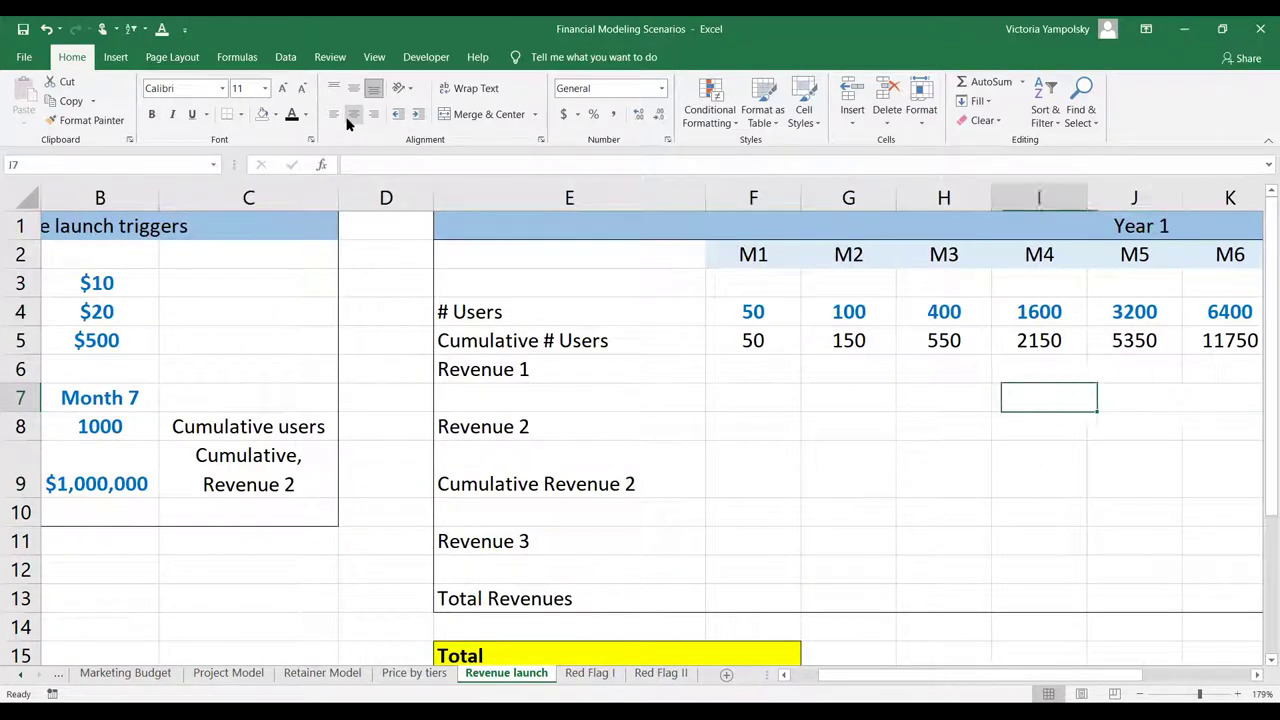
key(Left)
key(Left)
key(Up)
key(Up)
key(Left)
key(Down)
key(Right)
key(Right)
key(Right)
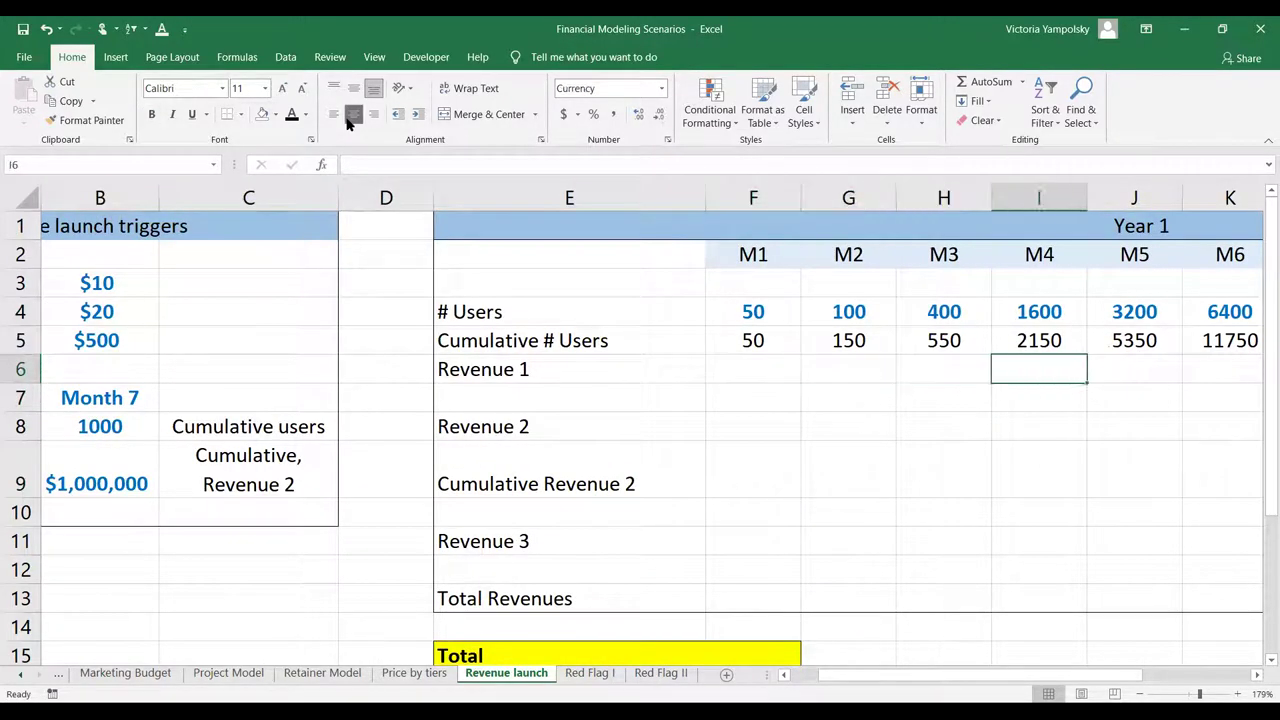
key(Right)
key(Right)
key(Right)
Enter =L4*$B$3 as M7 Revenue 1 and autofit column L
text(=)
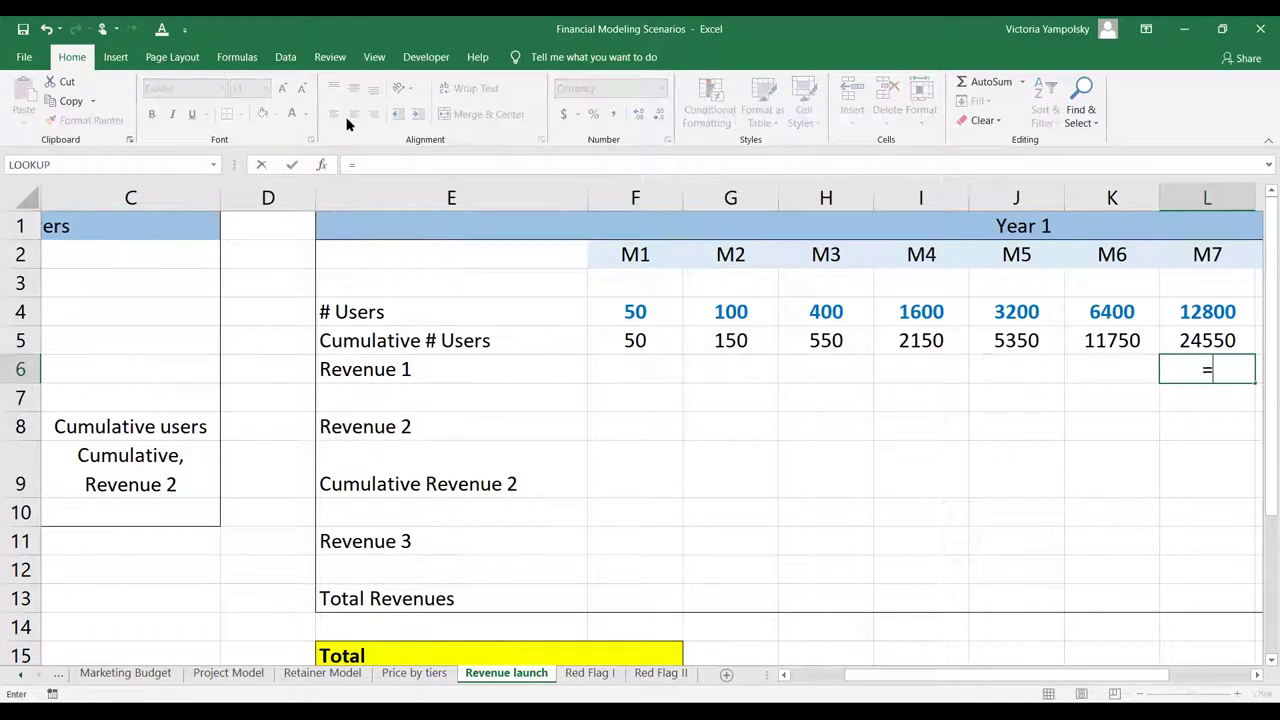
key(Up)
key(Up)
text(*)
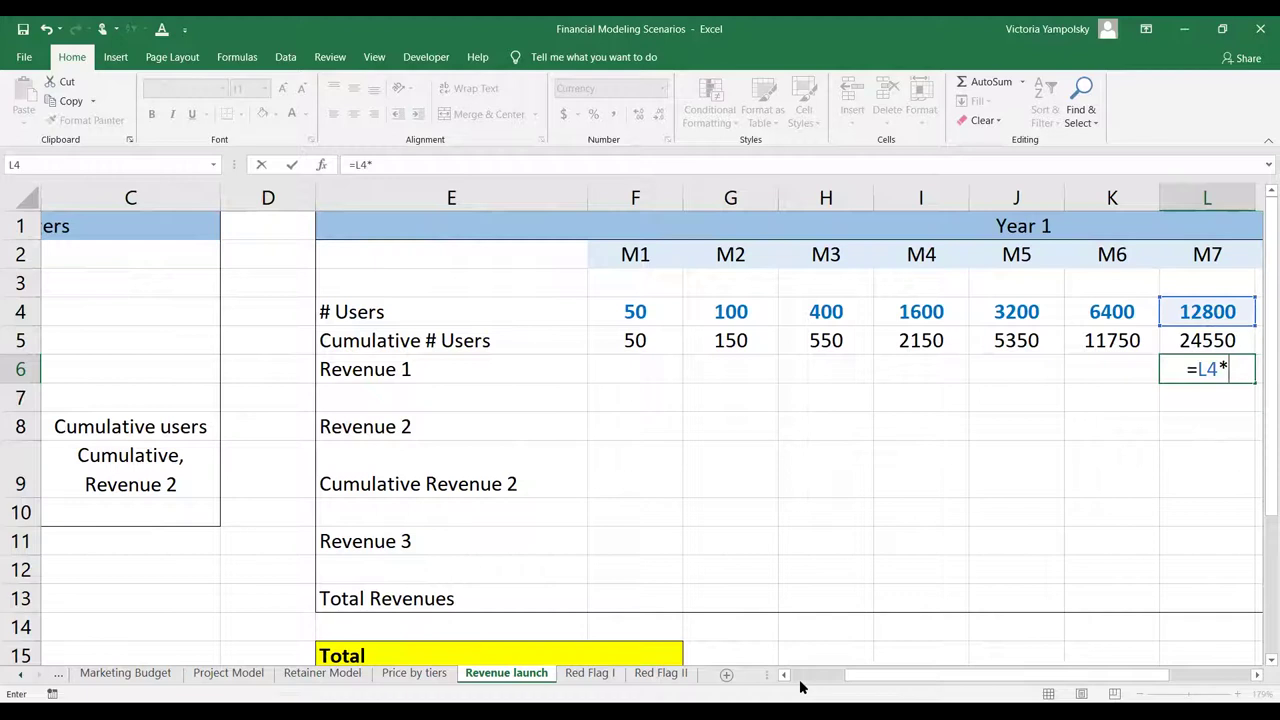
scroll(800, 684, left, 5)
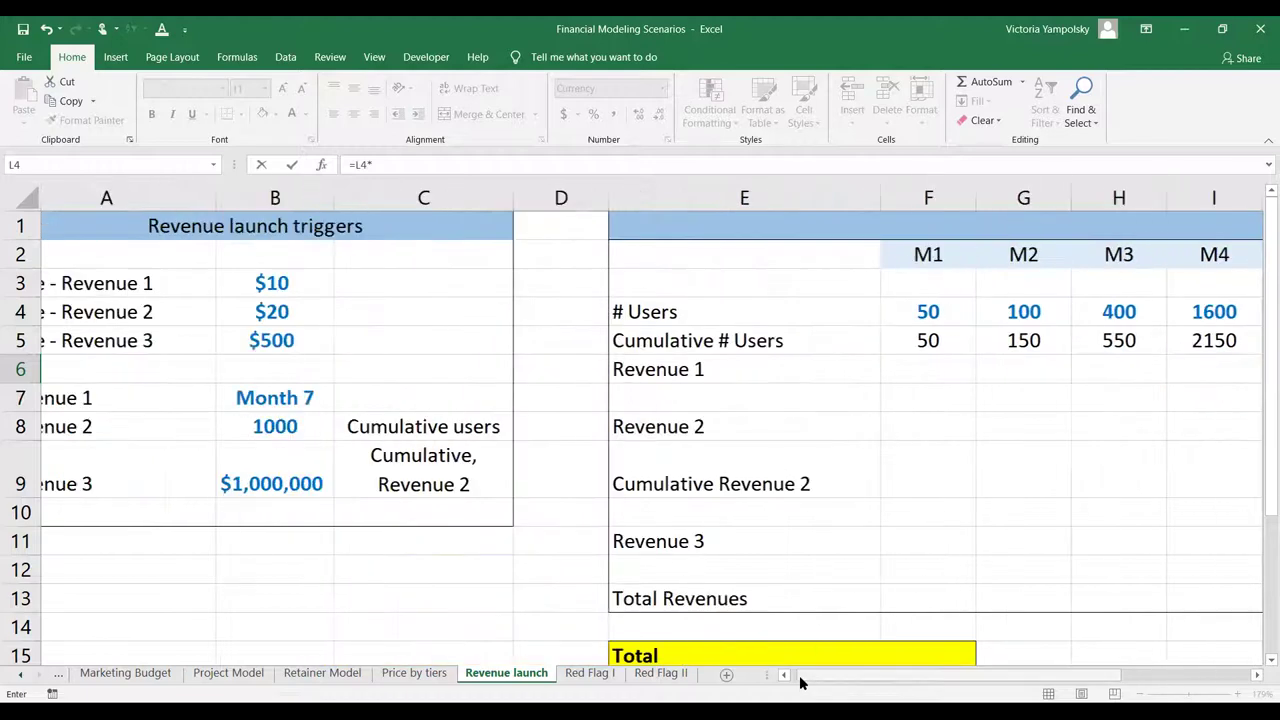
click(323, 284)
key(F4)
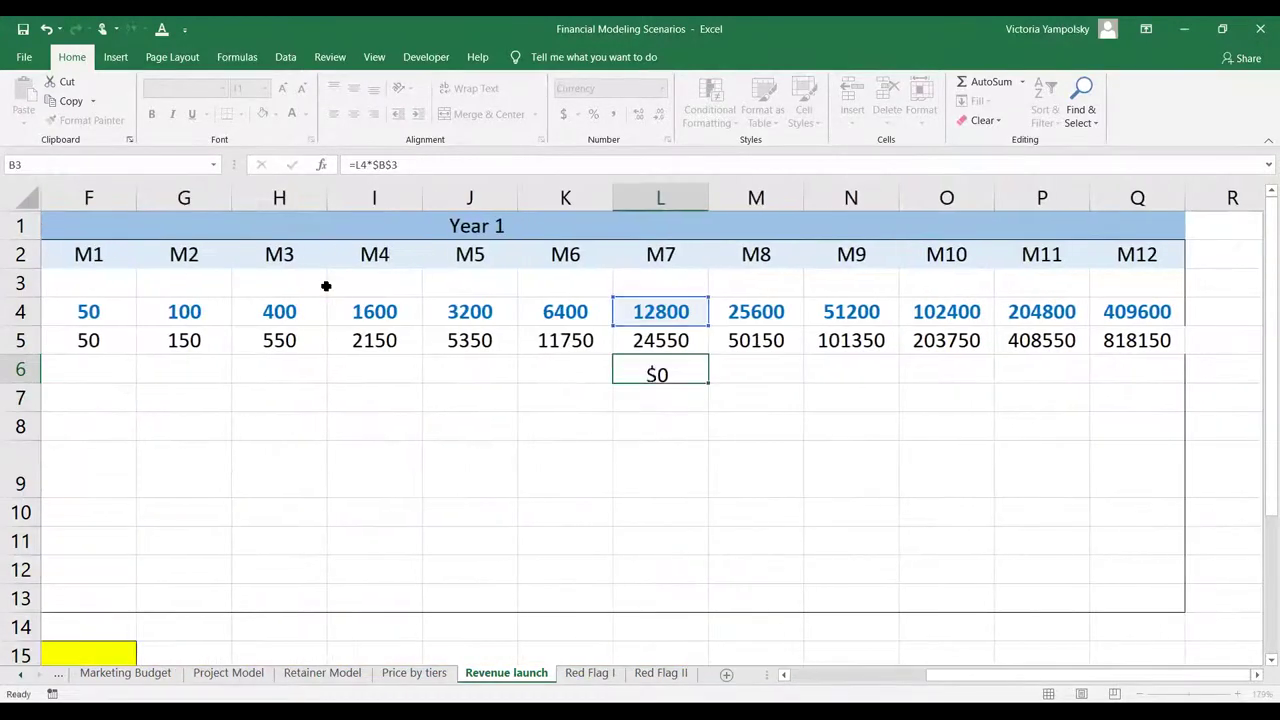
key(ctrl+Return)
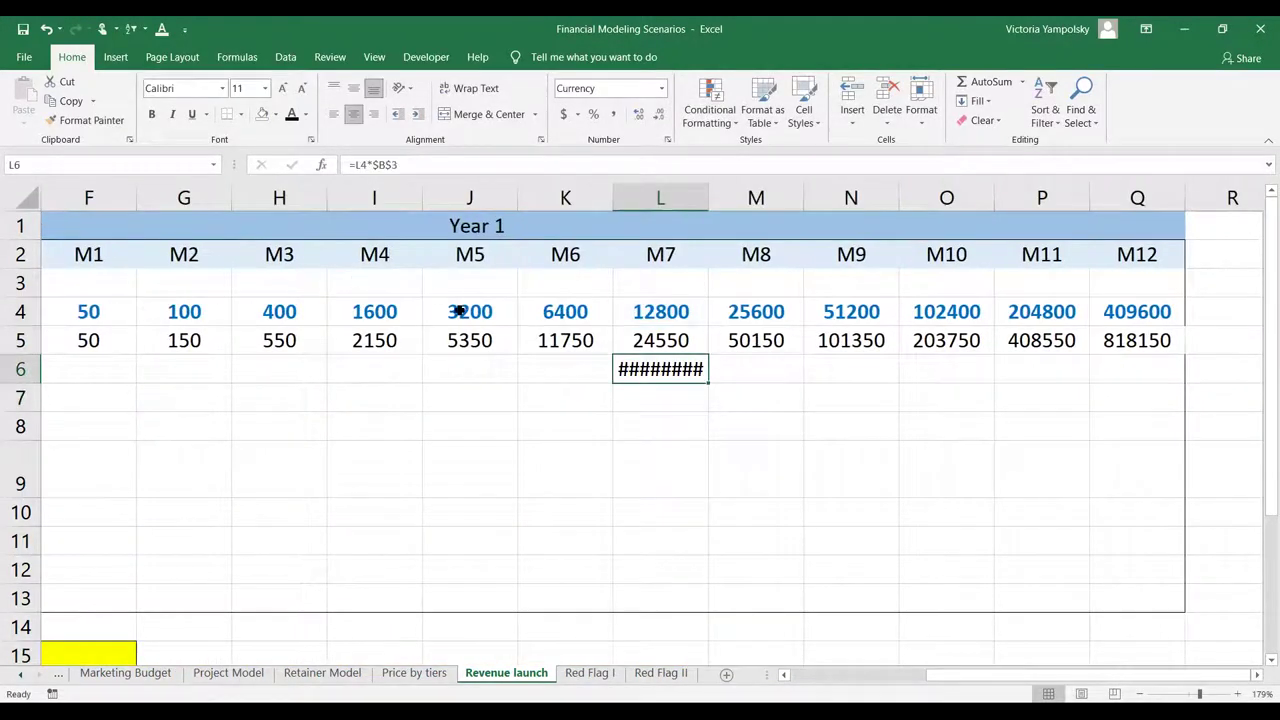
double_click(708, 191)
Copy the formula across M6:Q6 and autofit columns L to Q, showing $128,000 to $4,096,000
key(ctrl+c)
key(shift+Right)
key(shift+Right)
key(shift+Right)
key(shift+Right)
key(shift+Right)
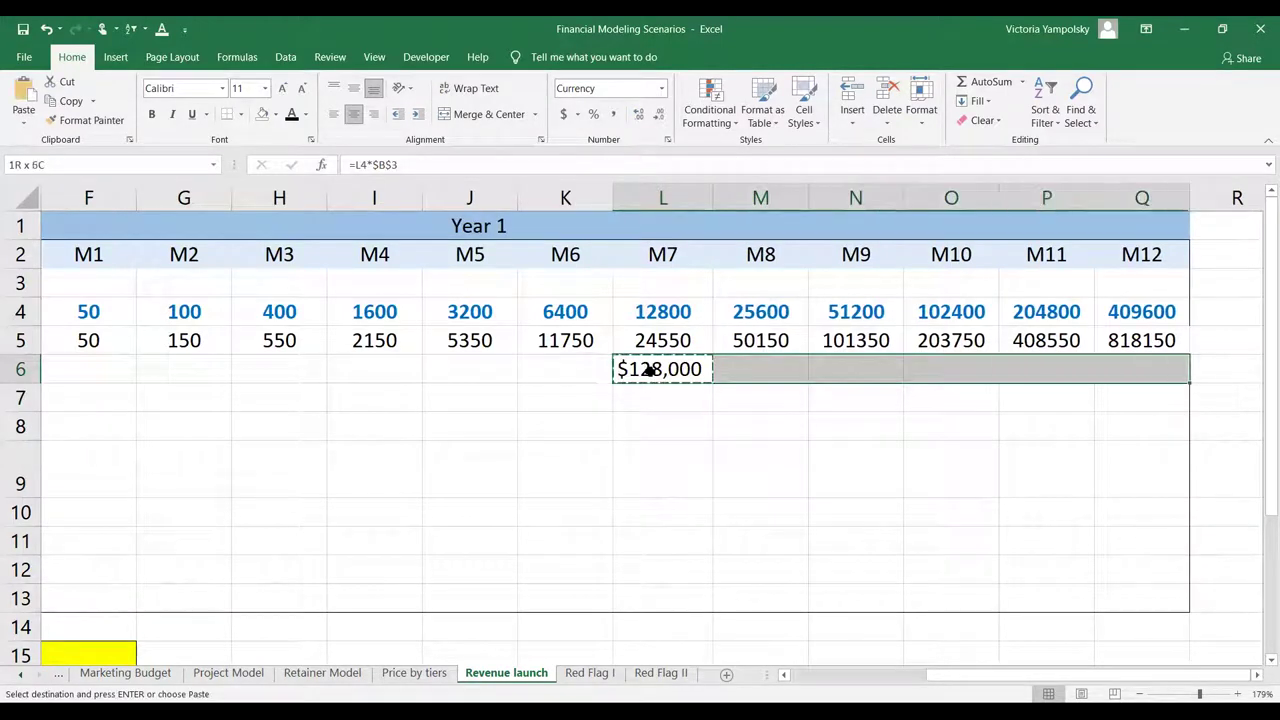
key(ctrl+v)
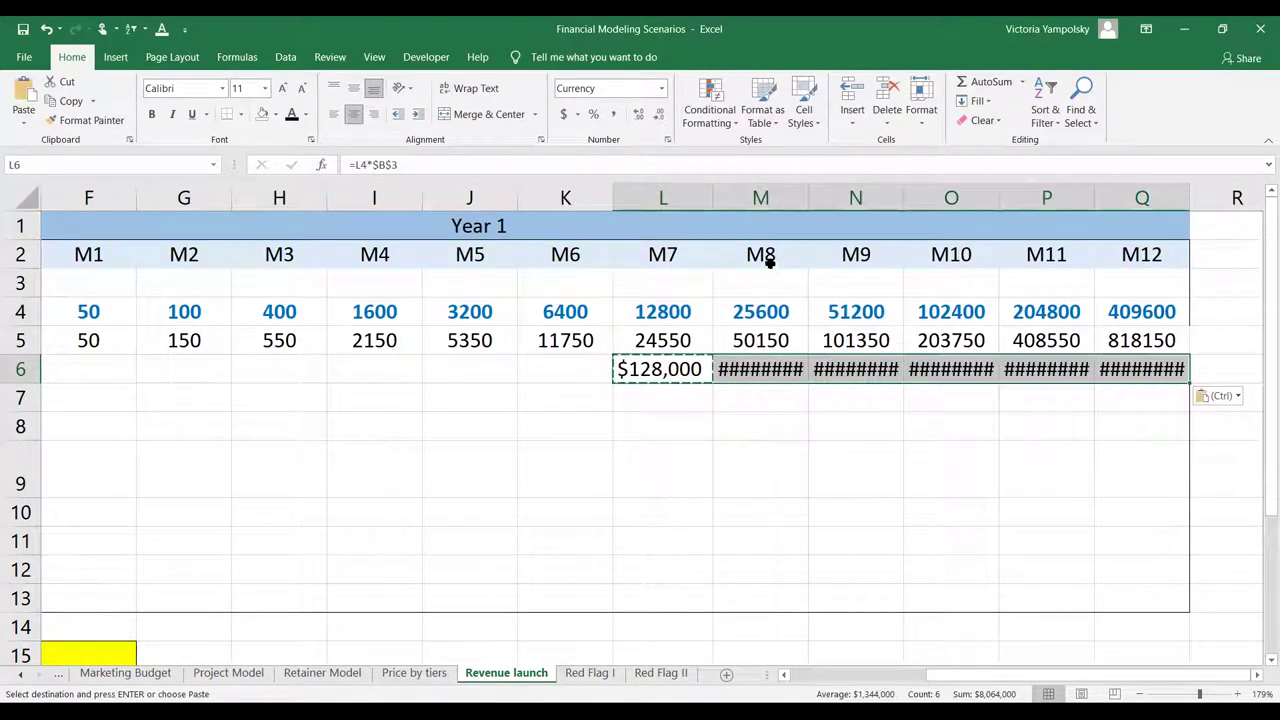
click(663, 194)
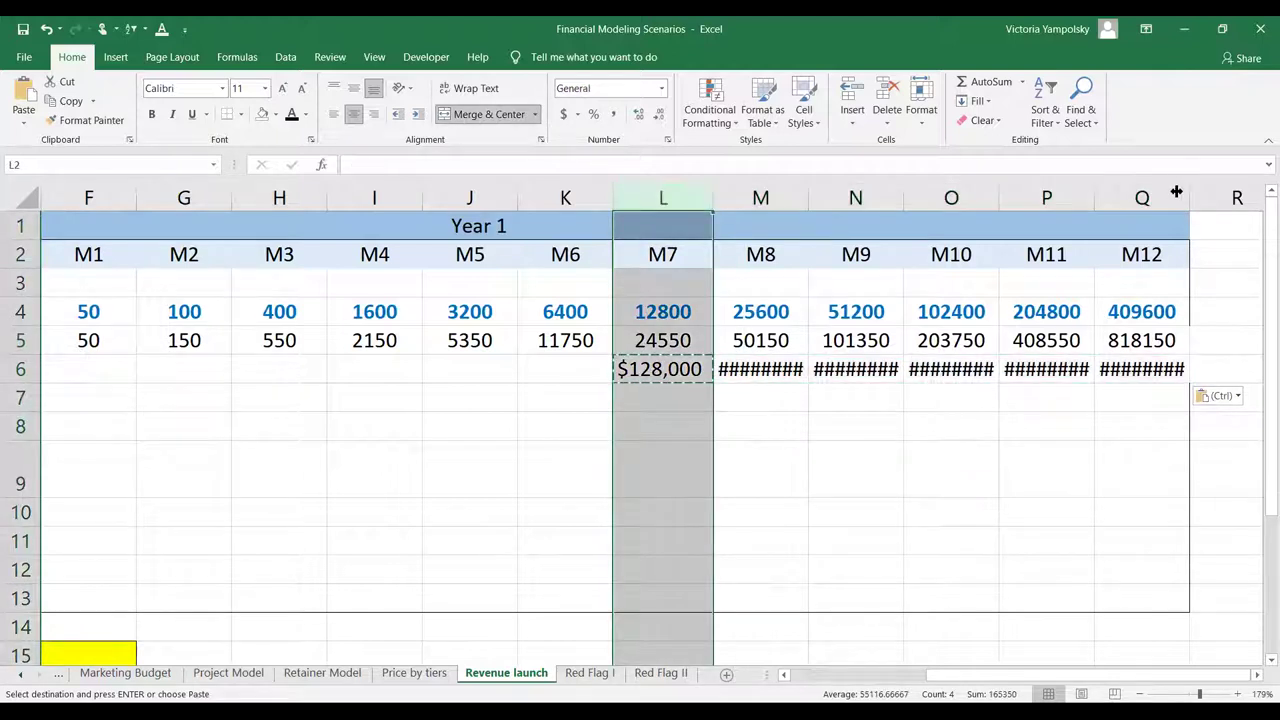
key(ctrl+shift+Right)
double_click(1098, 193)
click(846, 390)
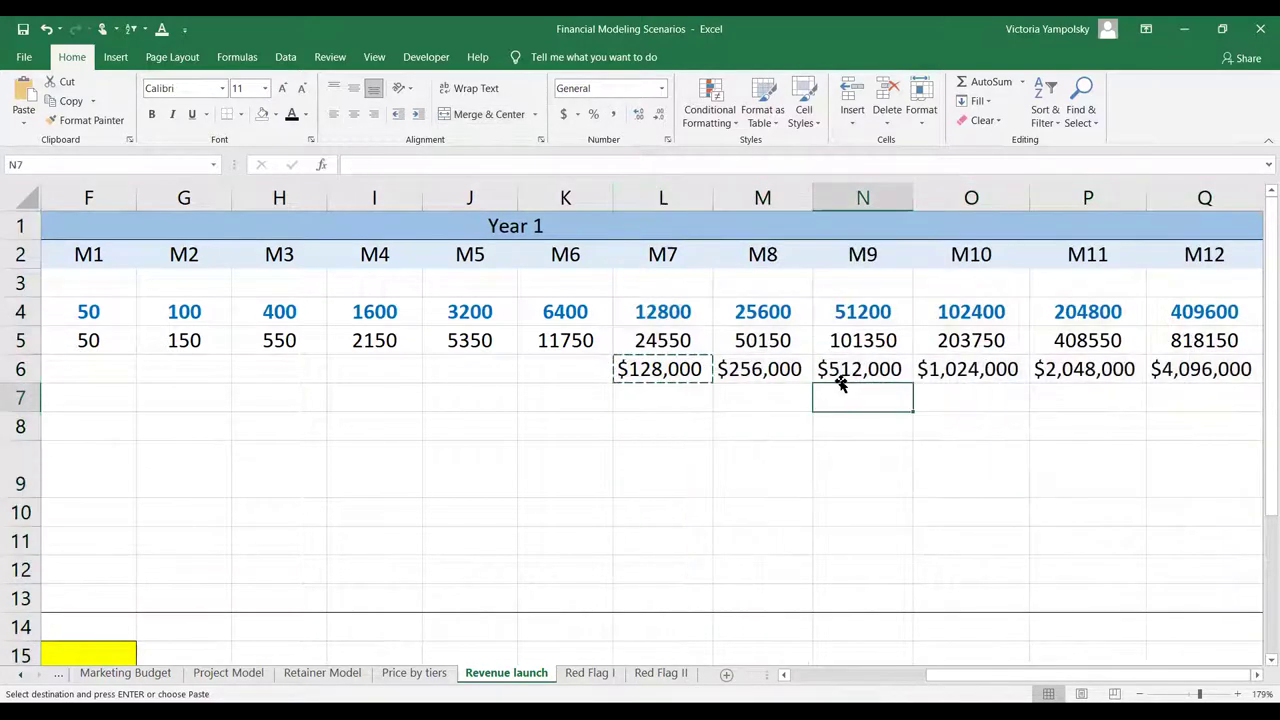
click(697, 388)
key(Left)
key(Left)
key(Left)
key(Left)
key(Left)
key(Left)
key(Left)
key(Left)
key(Left)
key(Left)
key(Left)
key(Right)
key(Right)
key(Right)
key(Right)
key(Right)
key(Right)
key(Right)
key(Right)
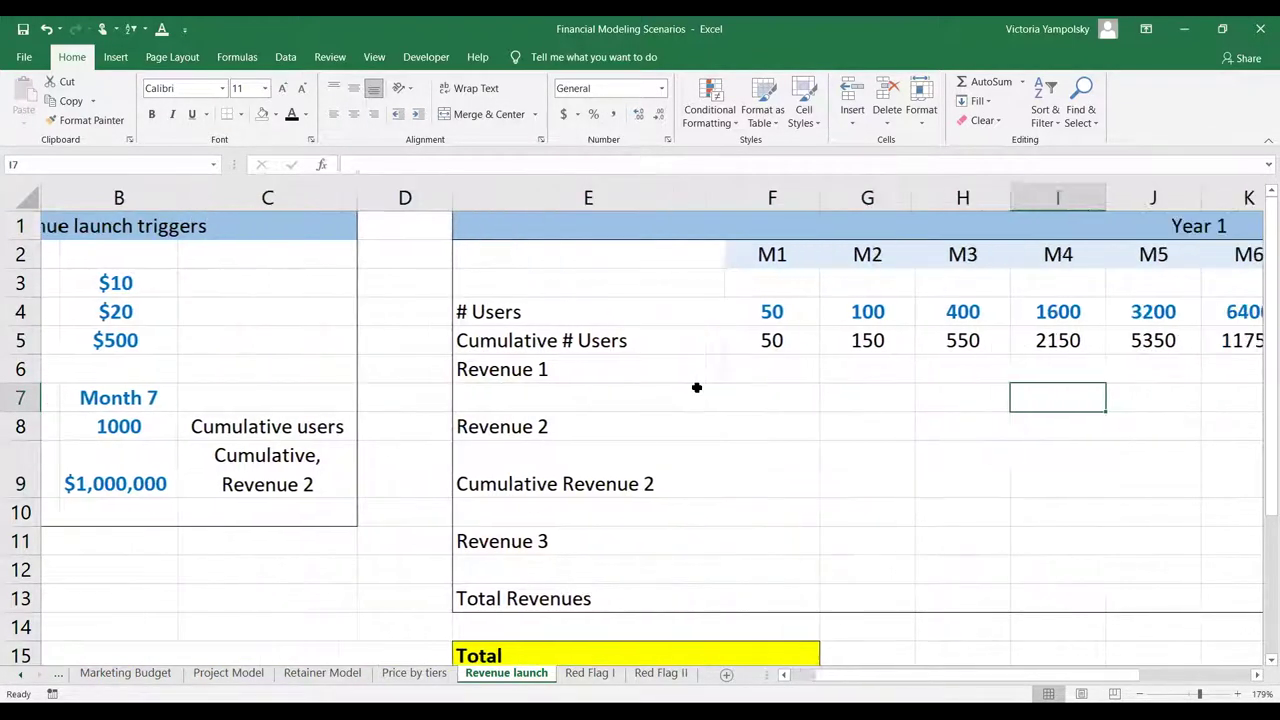
Start F8's Revenue 2 IF formula, testing cumulative users F5 >= $B$8
key(Left)
key(Left)
key(Up)
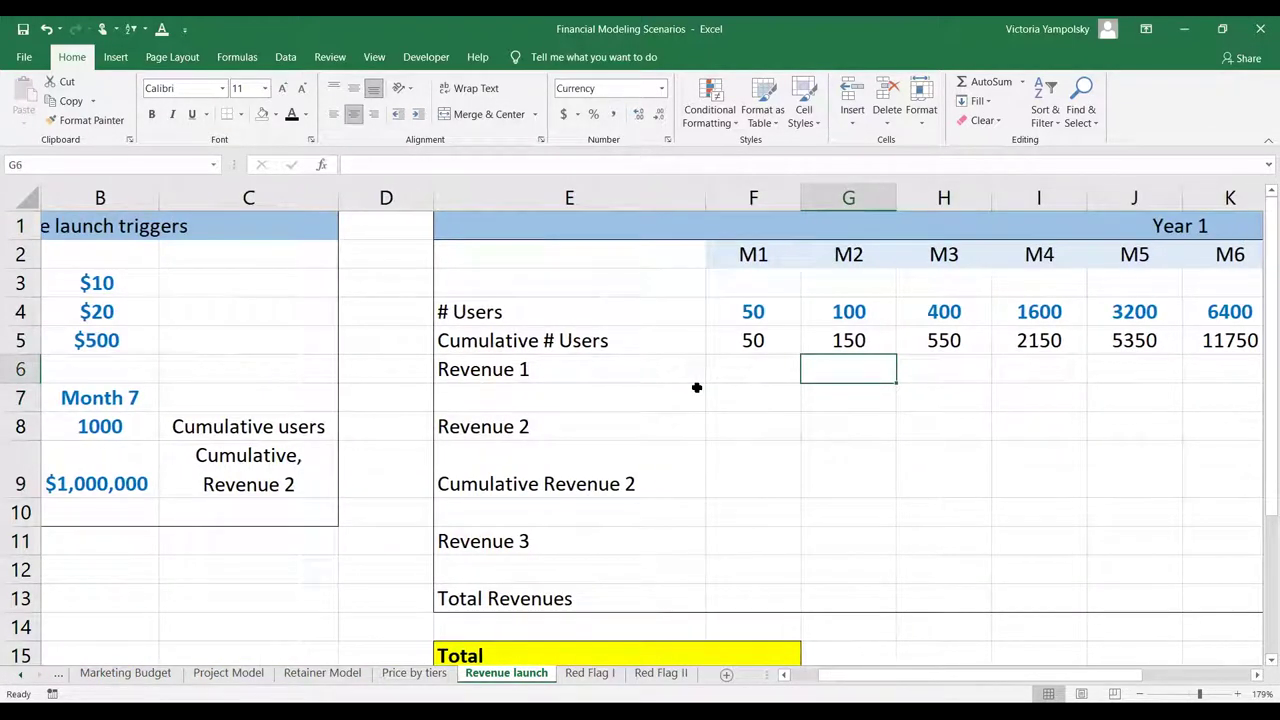
key(Left)
key(Left)
key(Down)
key(Down)
key(Down)
key(Up)
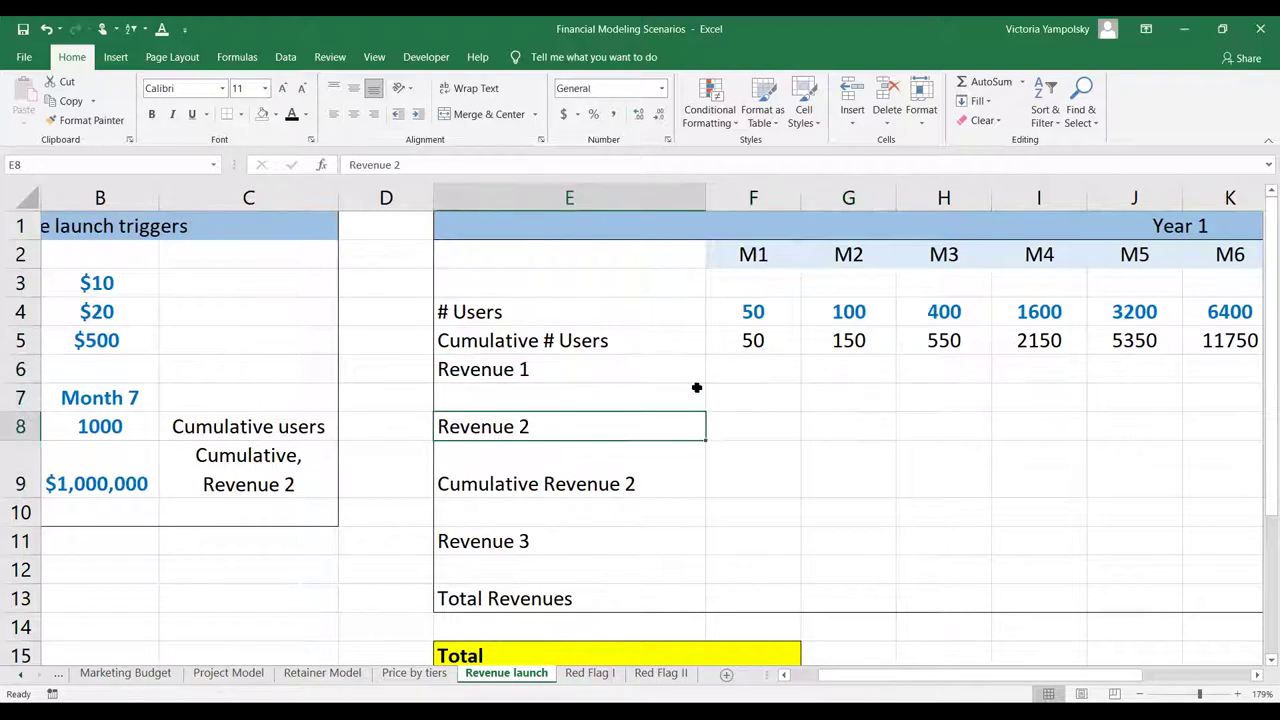
key(Right)
text(=)
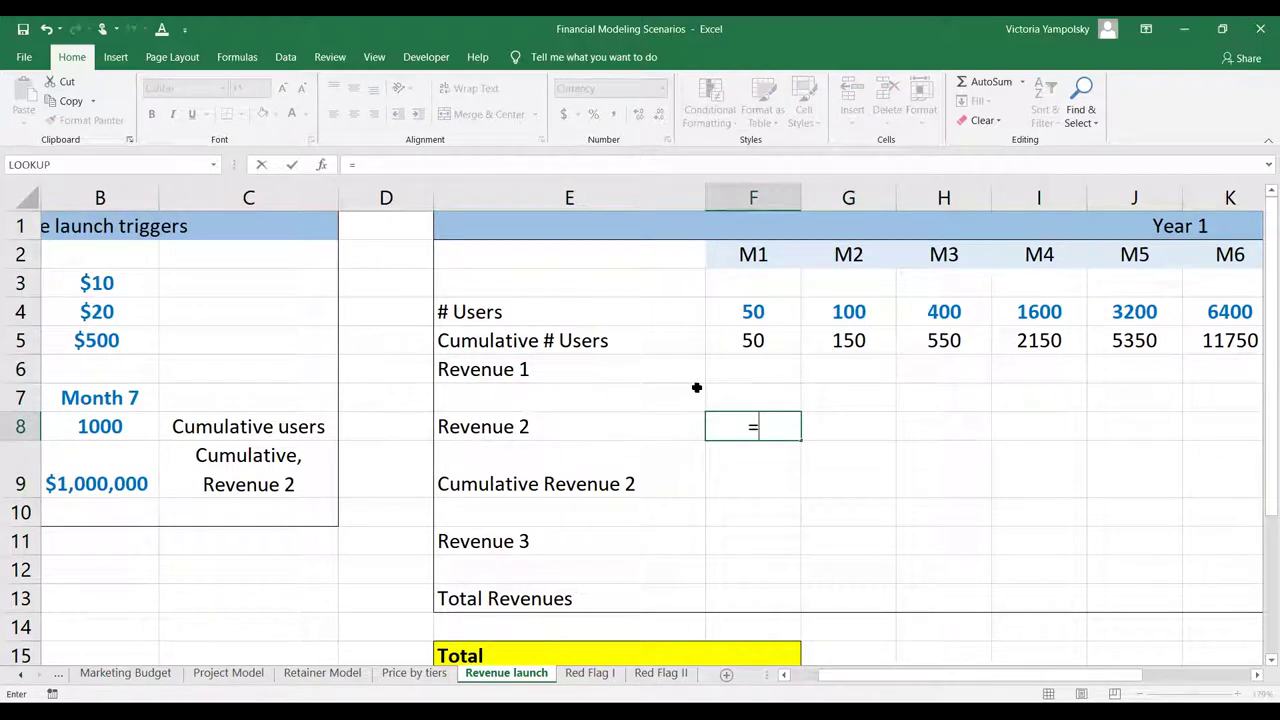
text(if()
key(Up)
key(Up)
key(Up)
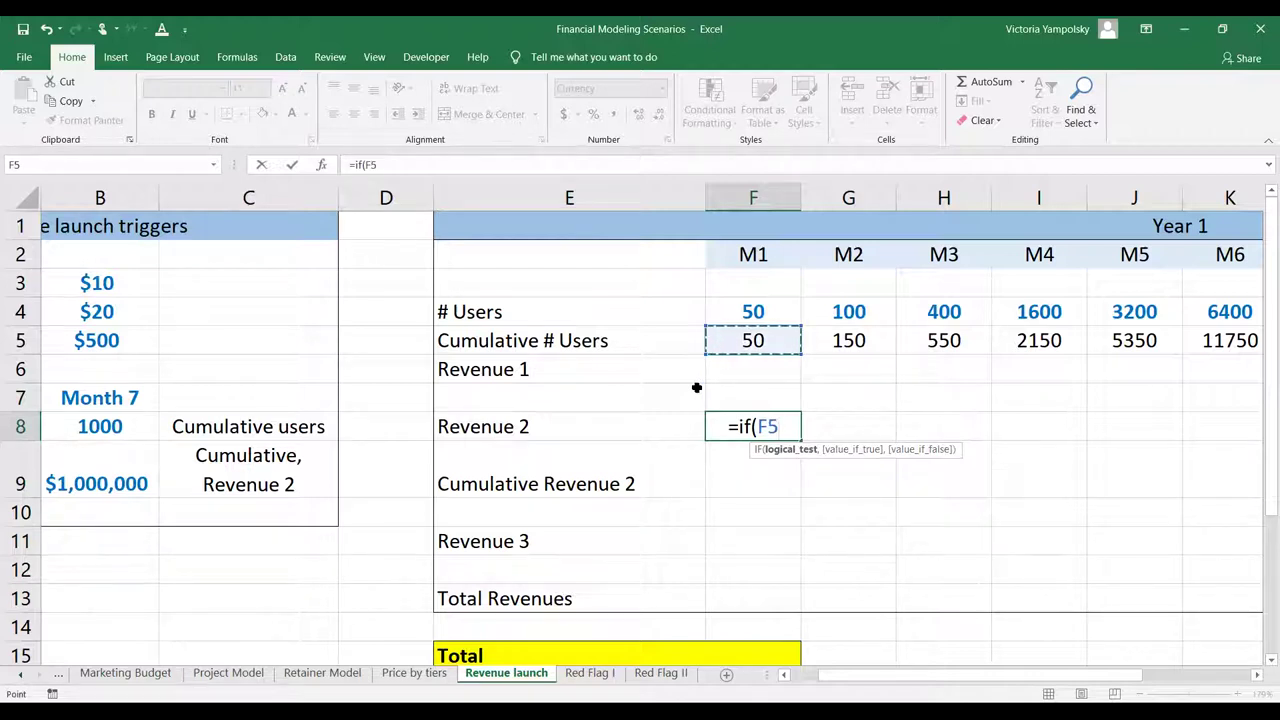
text(>=)
click(97, 429)
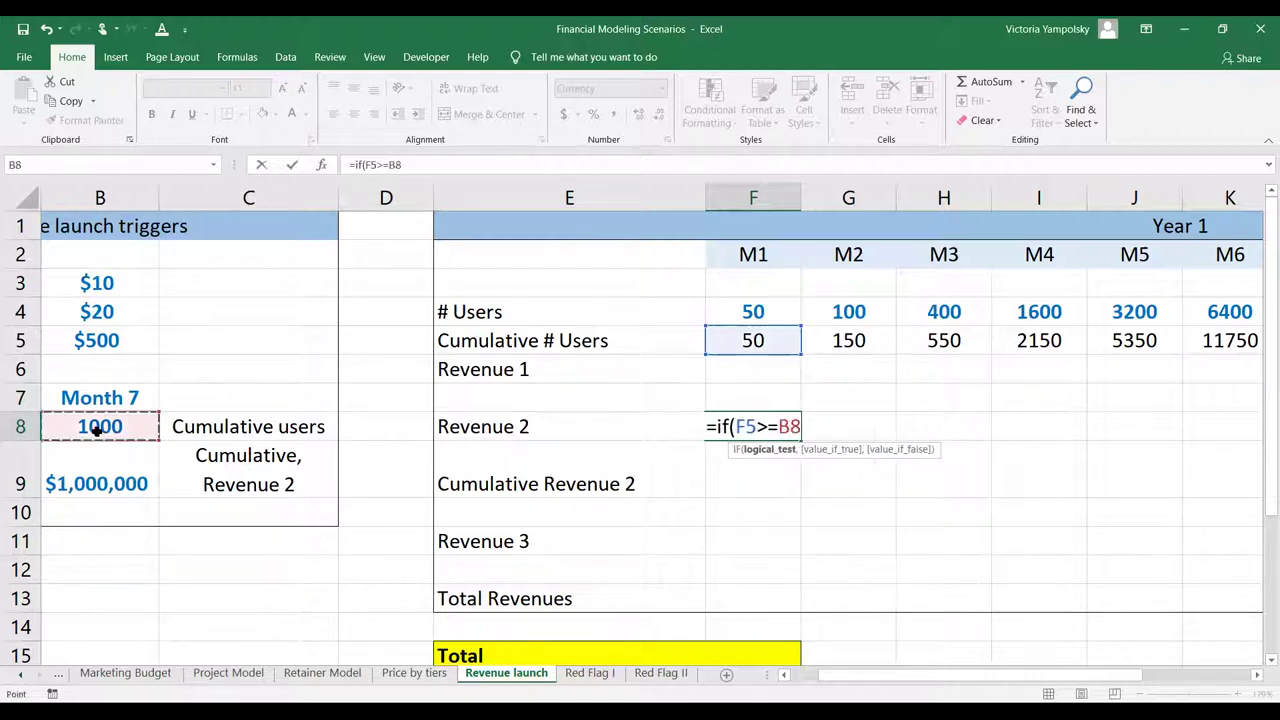
key(F4)
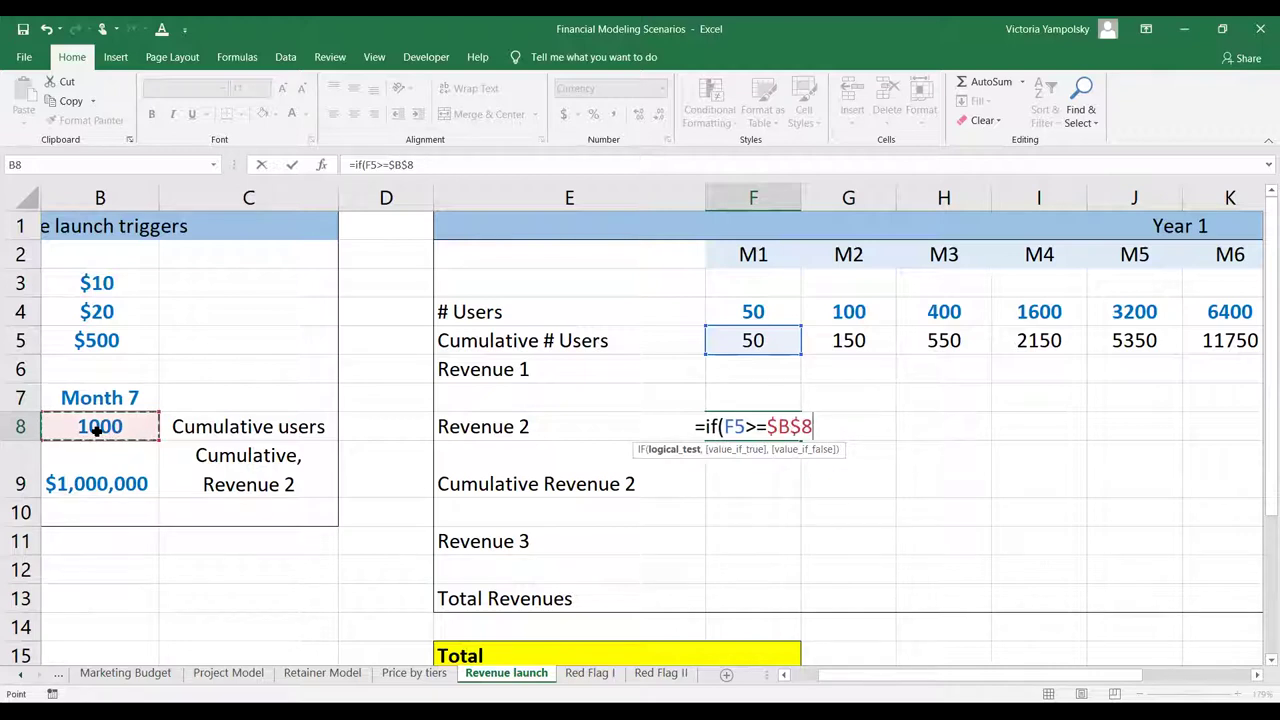
Make qualifying months return new users times the $20 price, F4*$B$4
text(,)
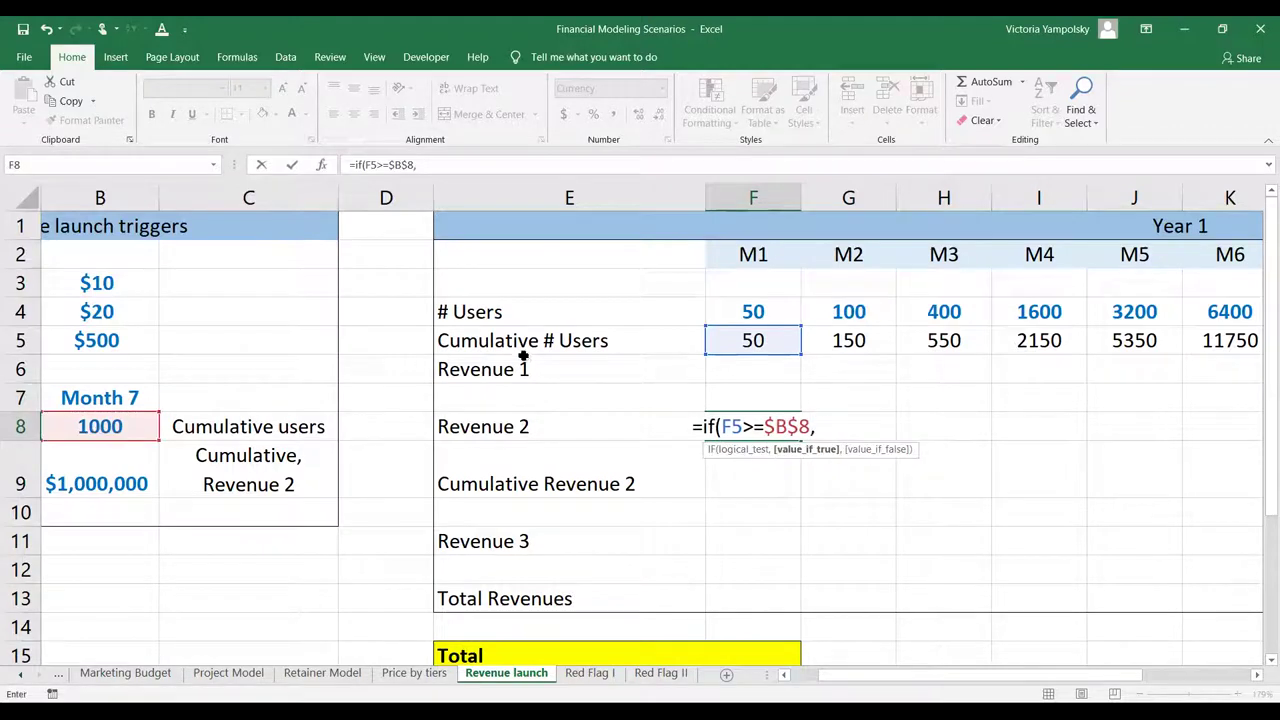
click(731, 312)
text(*)
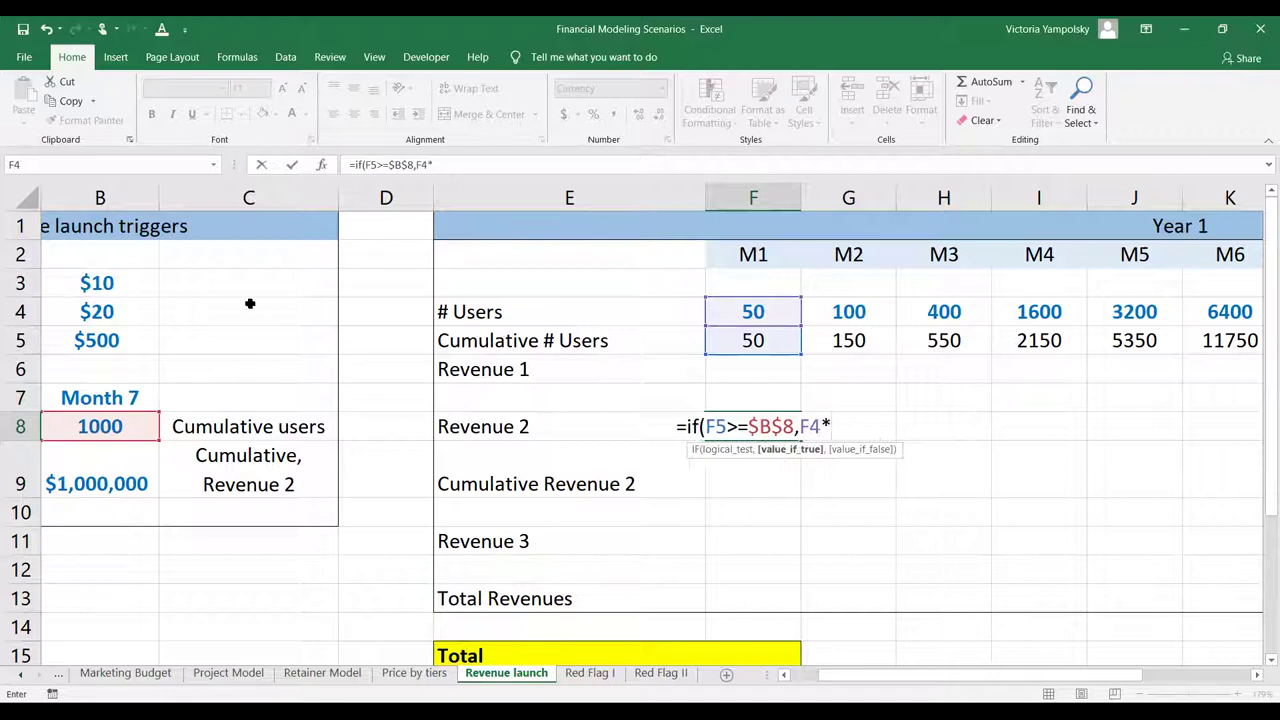
click(149, 314)
key(F4)
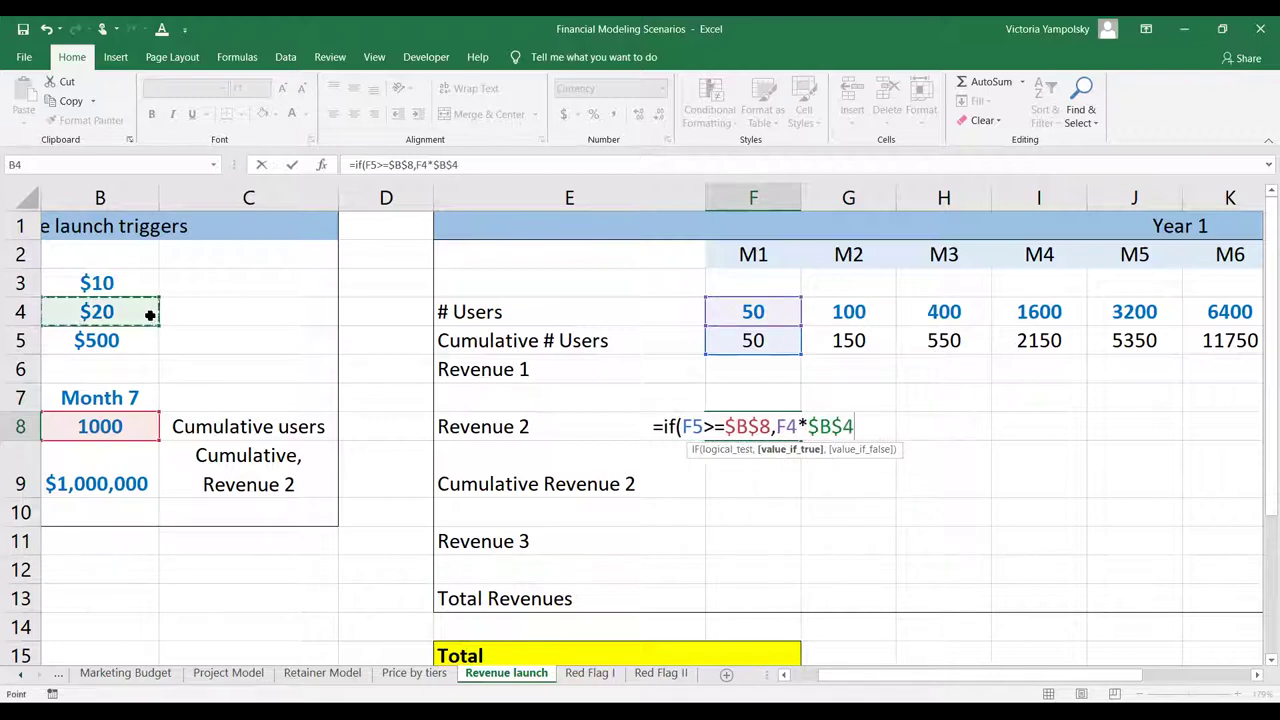
text())
key(Return)
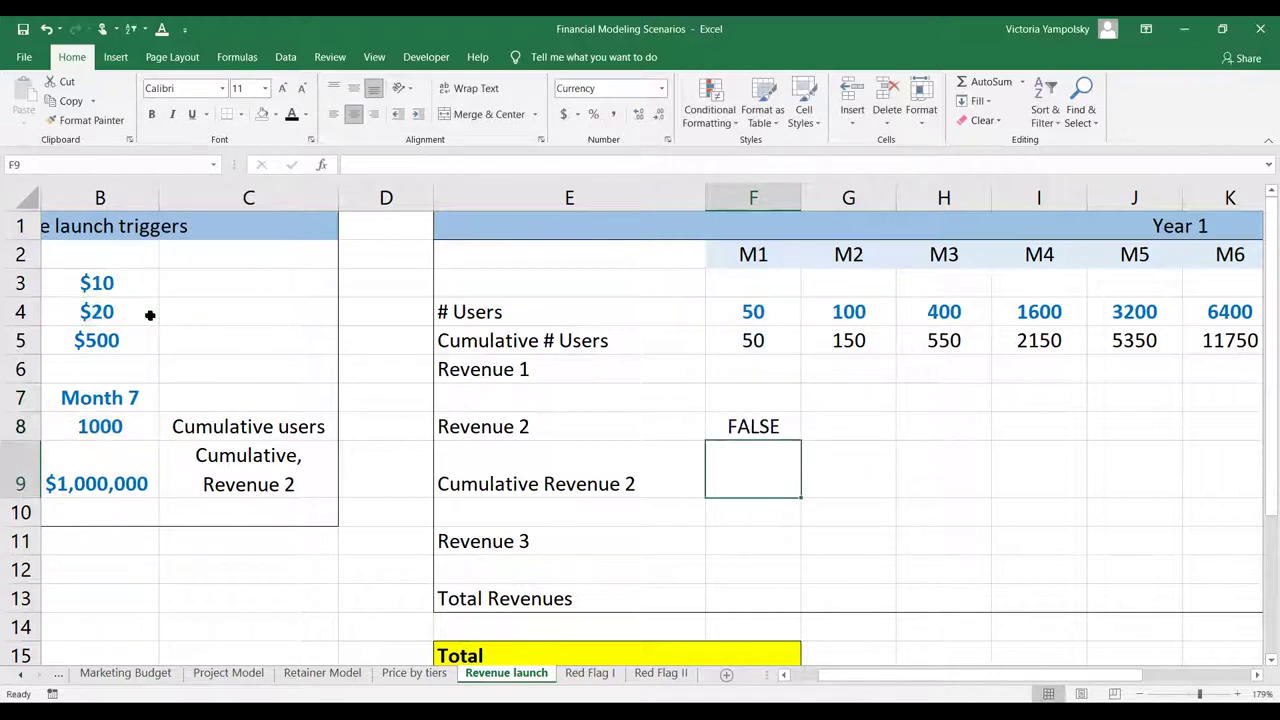
Add a 0 false result so F8 reads =IF(F5>=$B$8,F4*$B$4,0), showing $0
key(Up)
click(463, 165)
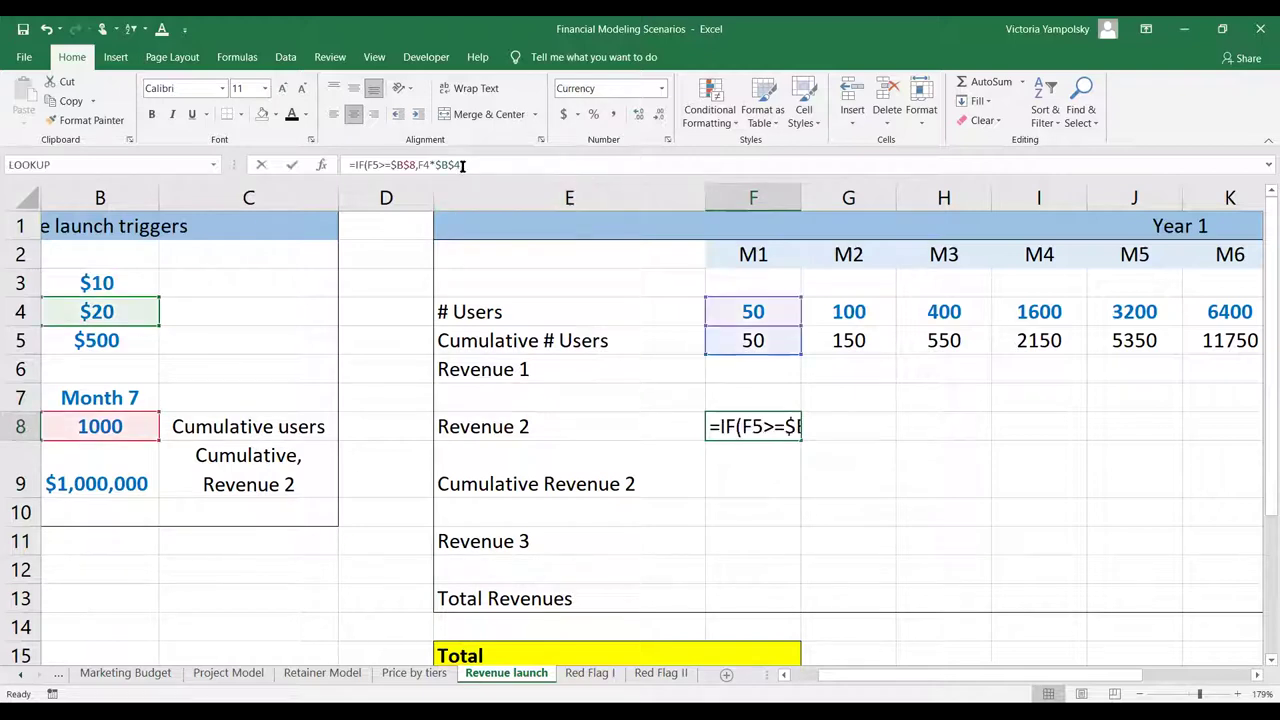
text(,0)
key(Return)
key(Up)
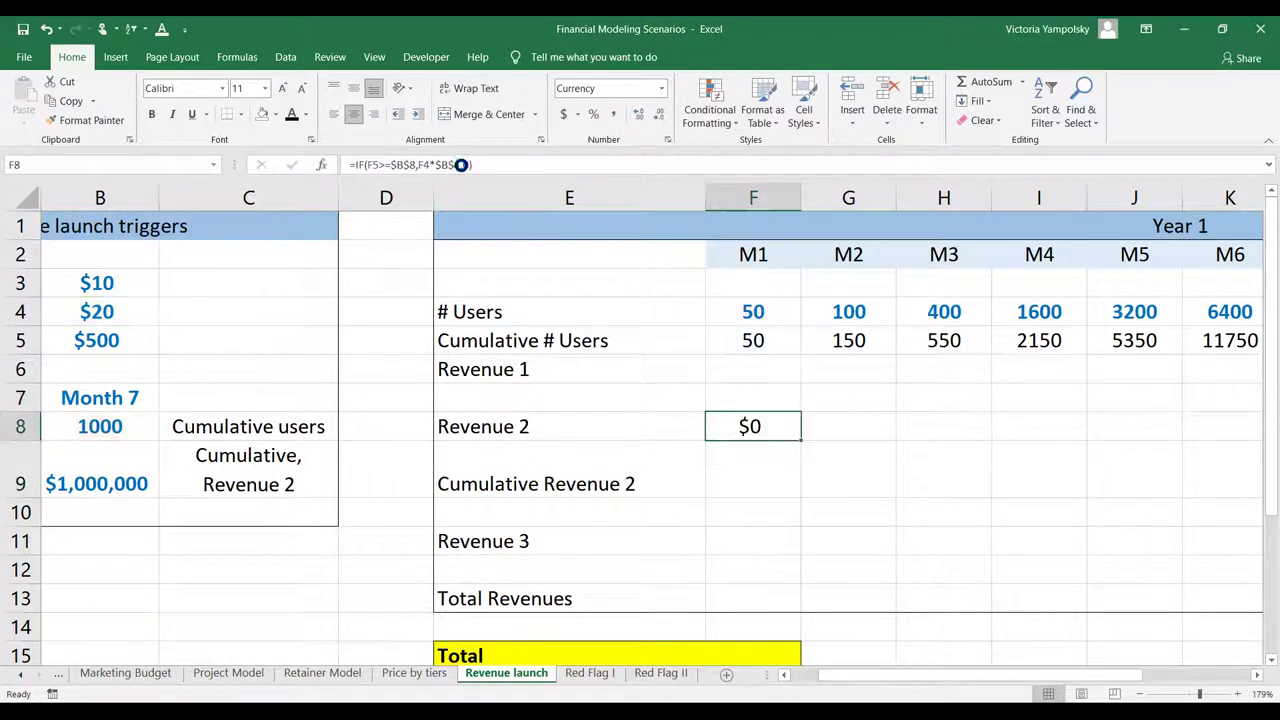
Copy the Revenue 2 formula across row 8, giving $0 through M3 and $32,000 in M4
key(ctrl+c)
key(shift+Right)
key(shift+Right)
key(shift+Right)
key(shift+Right)
key(shift+Right)
key(shift+Right)
key(shift+Right)
key(shift+Right)
key(shift+Right)
key(shift+Right)
key(shift+Right)
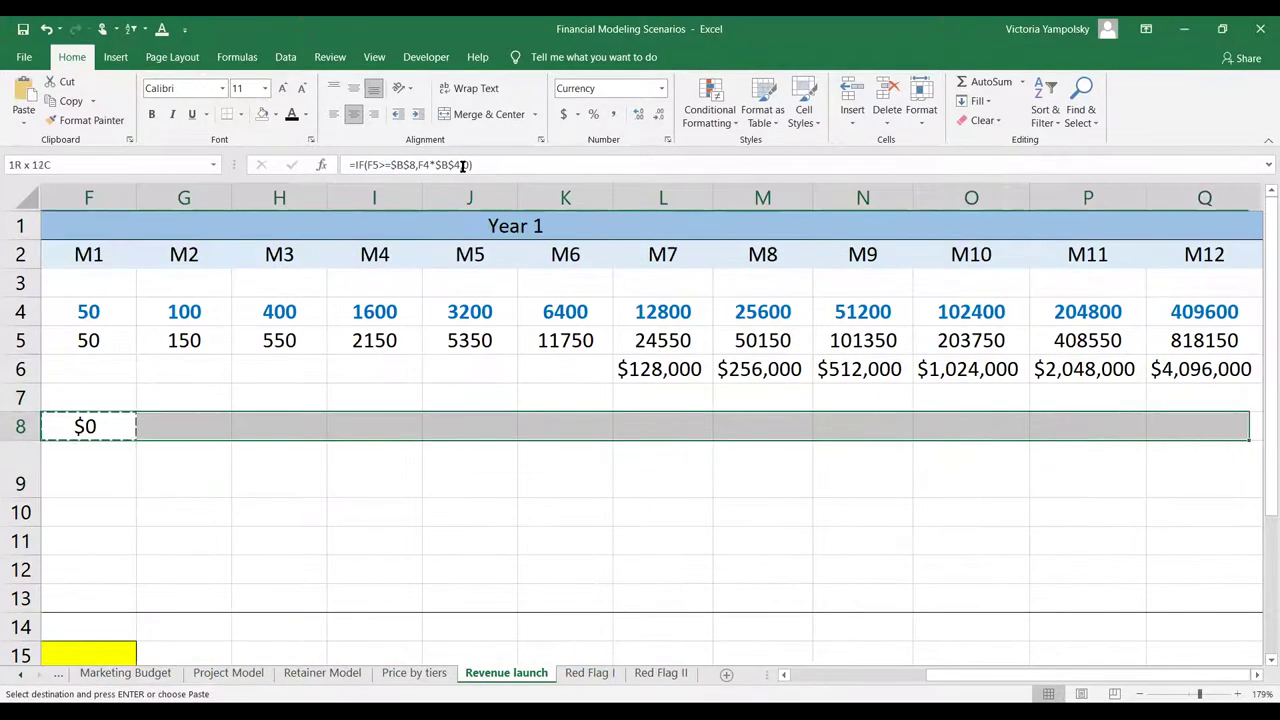
key(ctrl+v)
key(Right)
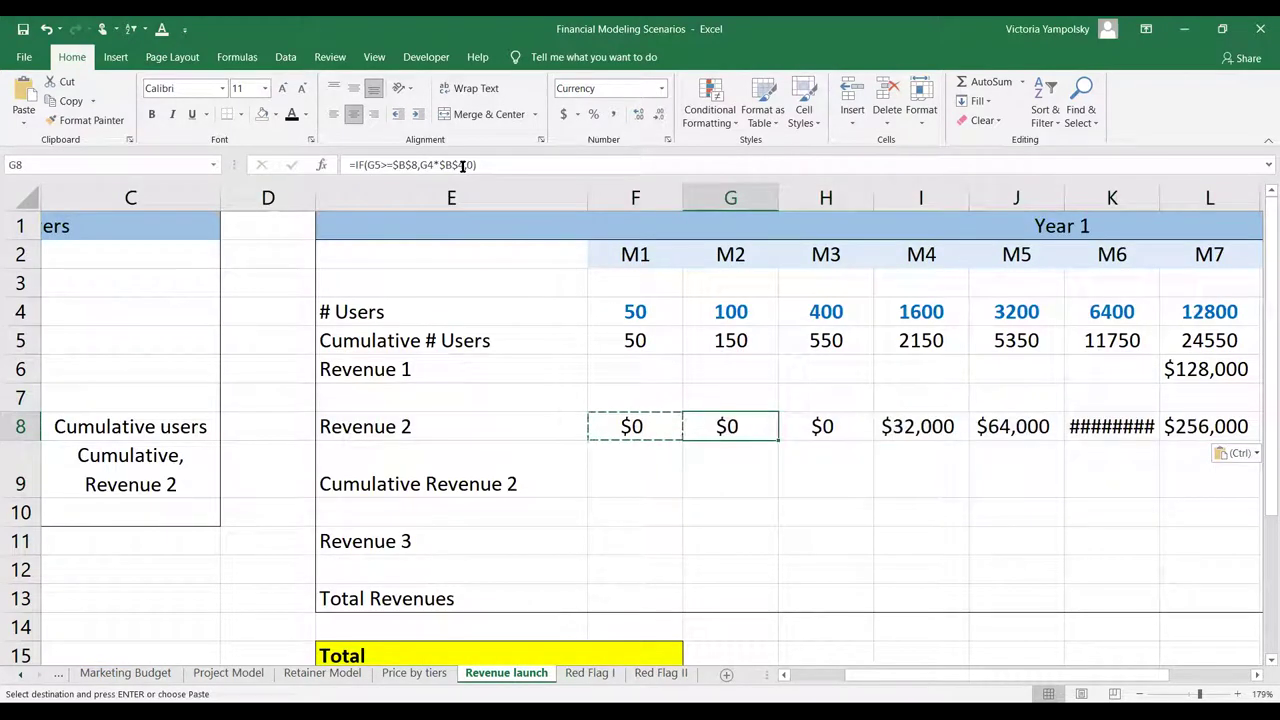
key(Right)
key(Right)
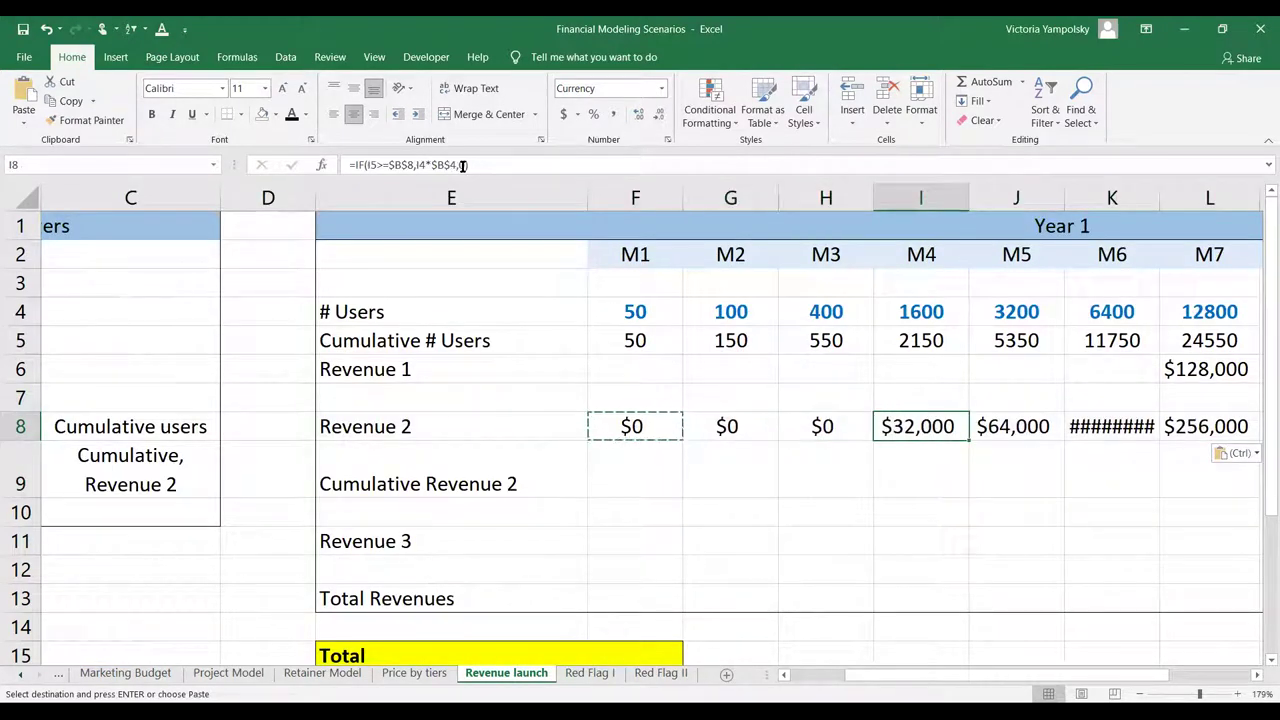
key(Escape)
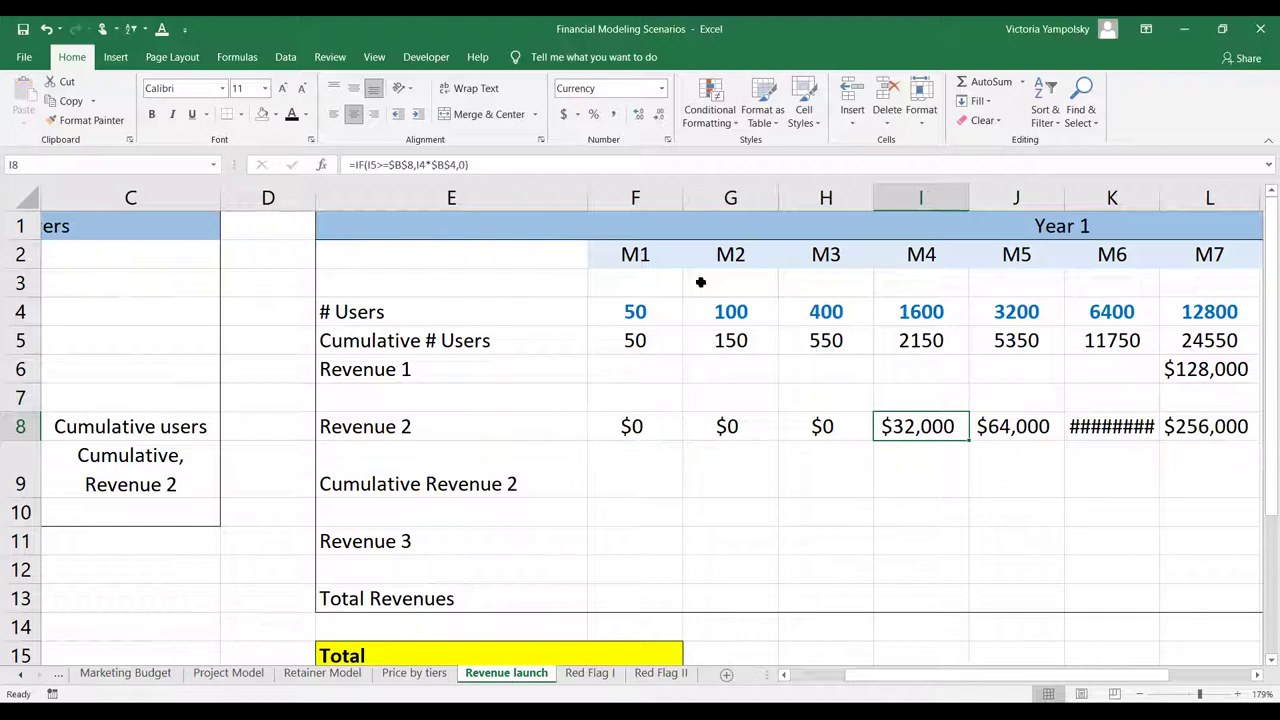
click(933, 341)
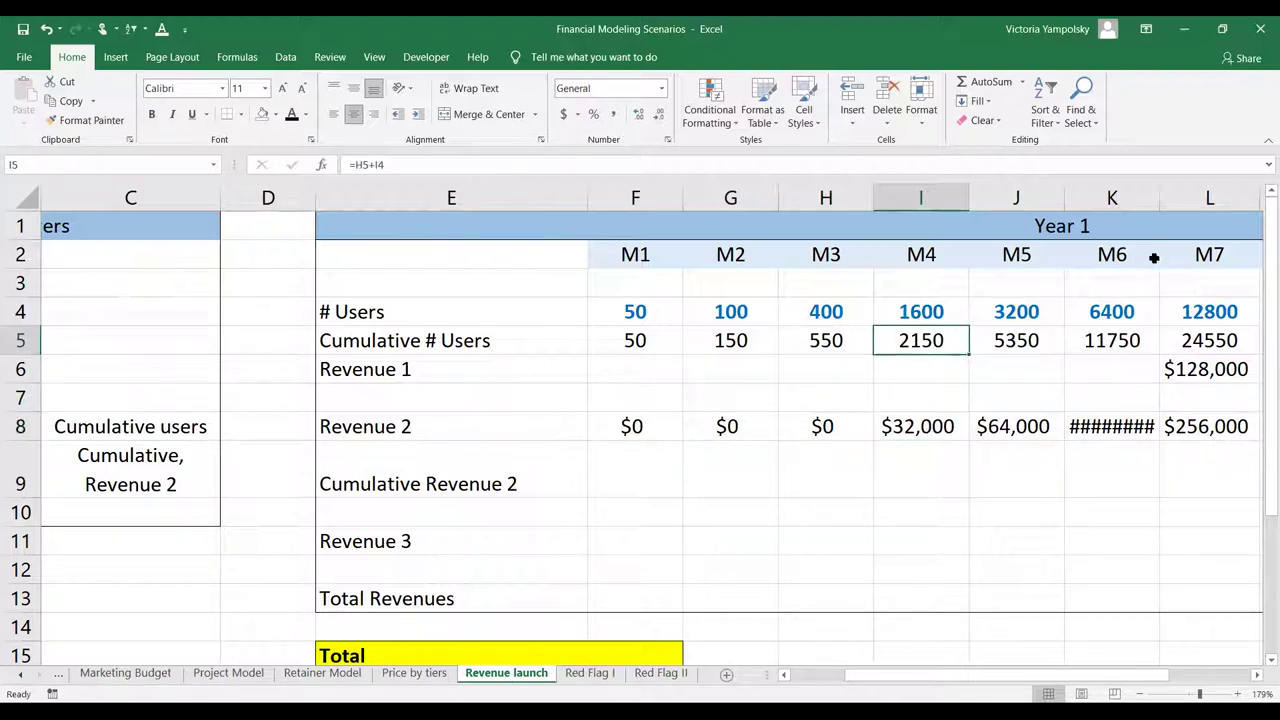
Widen column K and set M1 Cumulative Revenue 2 in F9 to =F8
drag(1156, 199, 1161, 199)
click(975, 425)
key(Left)
key(ctrl+Left)
key(Down)
key(Right)
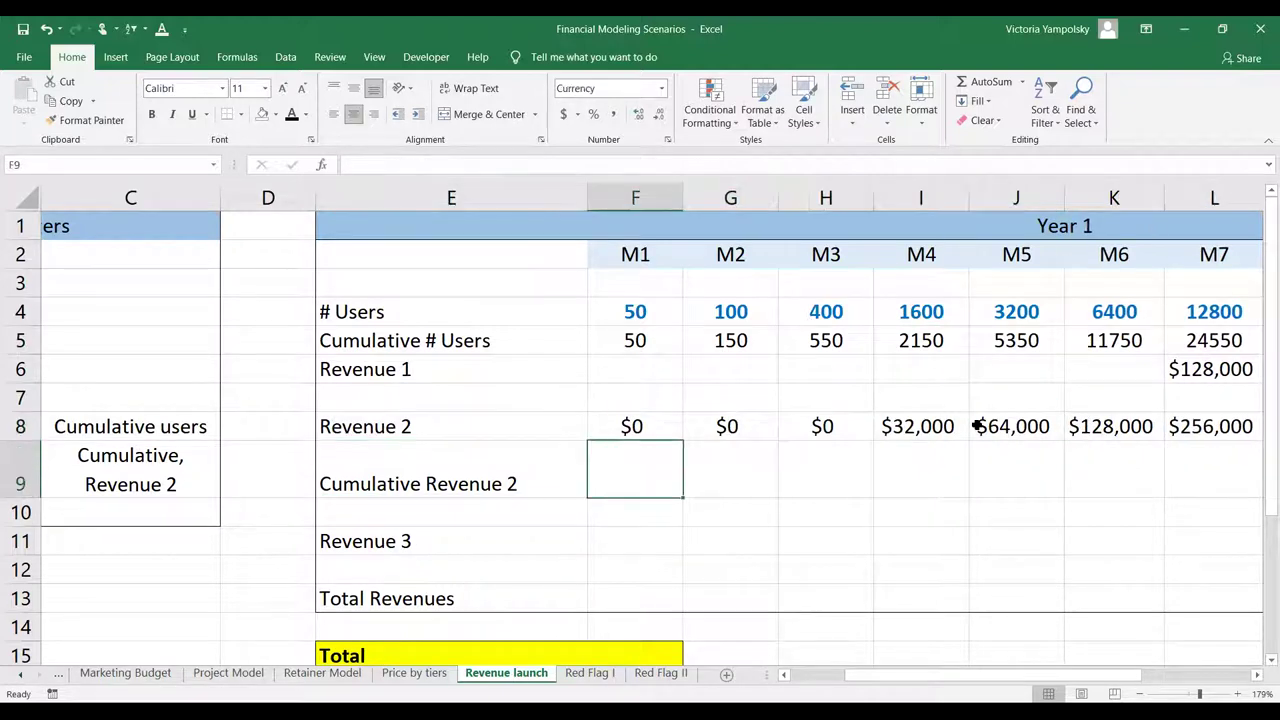
text(=)
key(Up)
key(Return)
key(Up)
Enter the running total =F9+G8 in G9
key(Right)
text(=)
key(Left)
text(+)
key(Up)
key(Return)
key(Up)
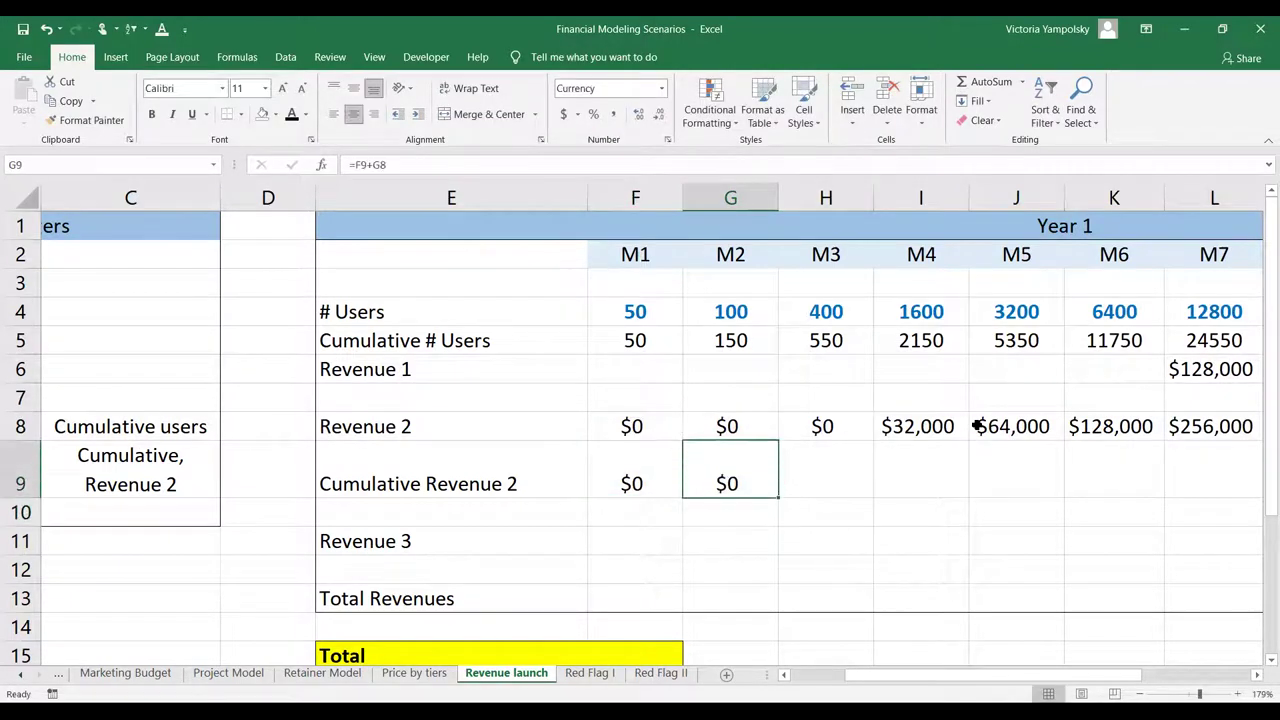
Copy the running total across H9:Q9, reaching $8,160,000 by M11
key(ctrl+c)
key(shift+Right)
key(shift+Right)
key(shift+Right)
key(shift+Right)
key(shift+Right)
key(shift+Right)
key(shift+Right)
key(shift+Right)
key(shift+Right)
key(shift+Right)
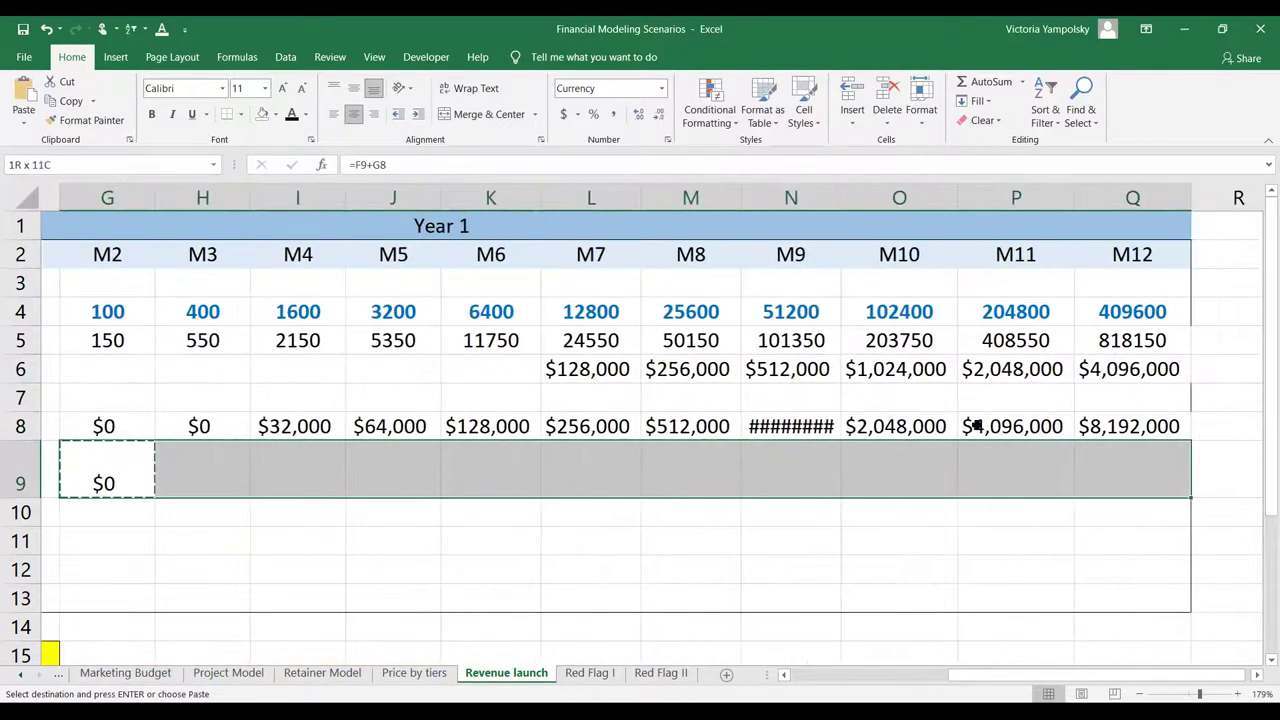
key(ctrl+v)
key(Left)
key(Right)
key(Right)
key(Right)
key(Right)
key(Right)
key(Right)
key(Right)
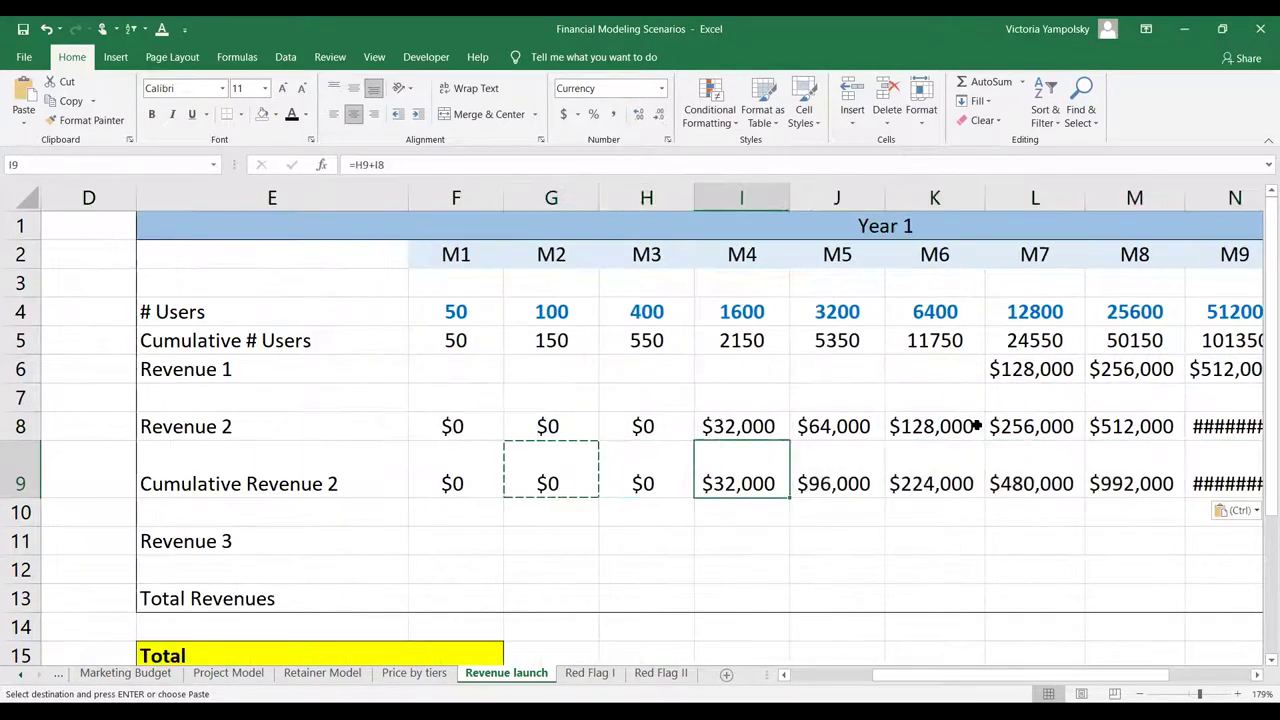
key(Right)
key(Right)
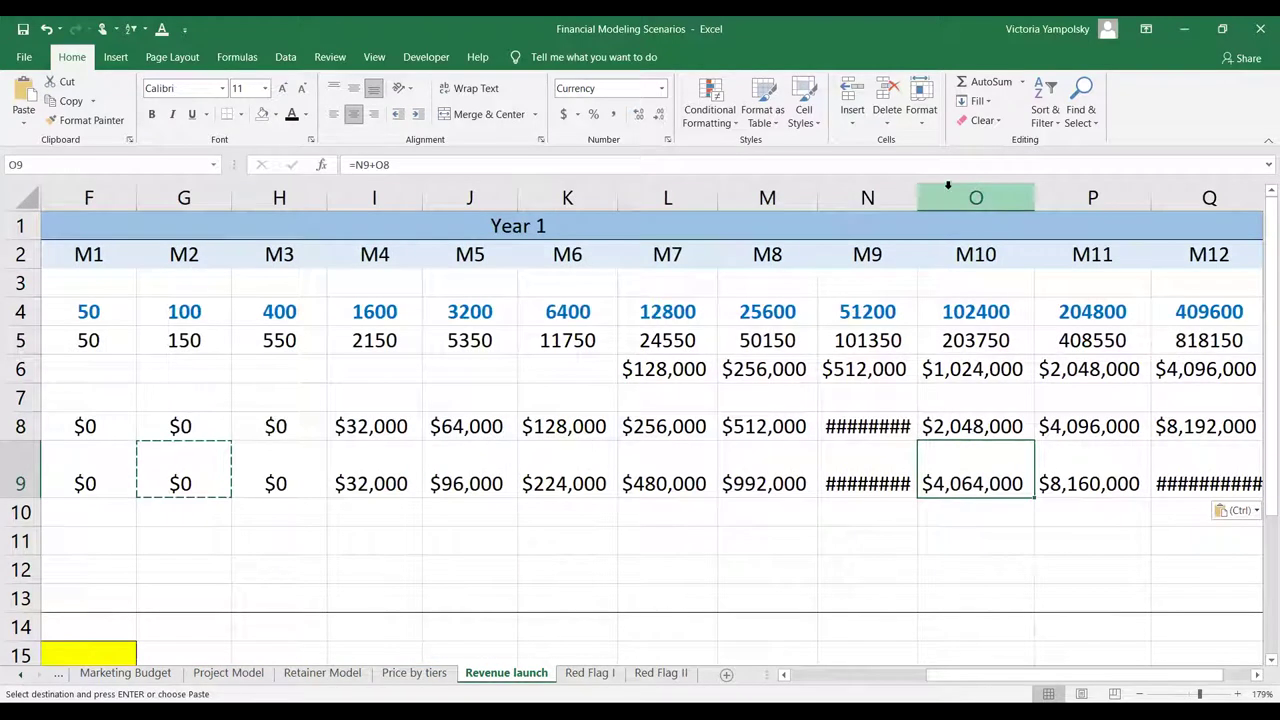
key(Left)
key(Left)
key(Down)
key(Down)
key(Left)
key(Left)
key(Left)
key(Left)
key(Left)
key(Left)
key(Left)
key(Left)
key(Left)
key(Left)
key(Left)
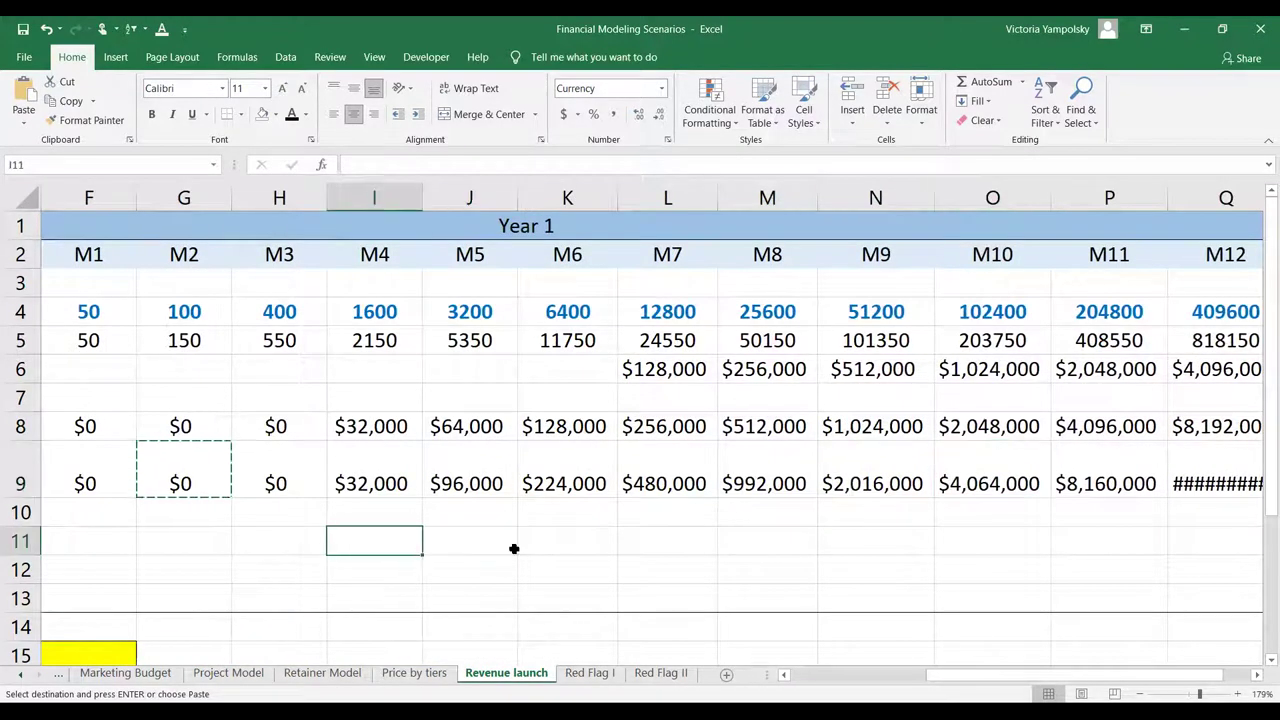
key(Right)
key(Right)
key(Right)
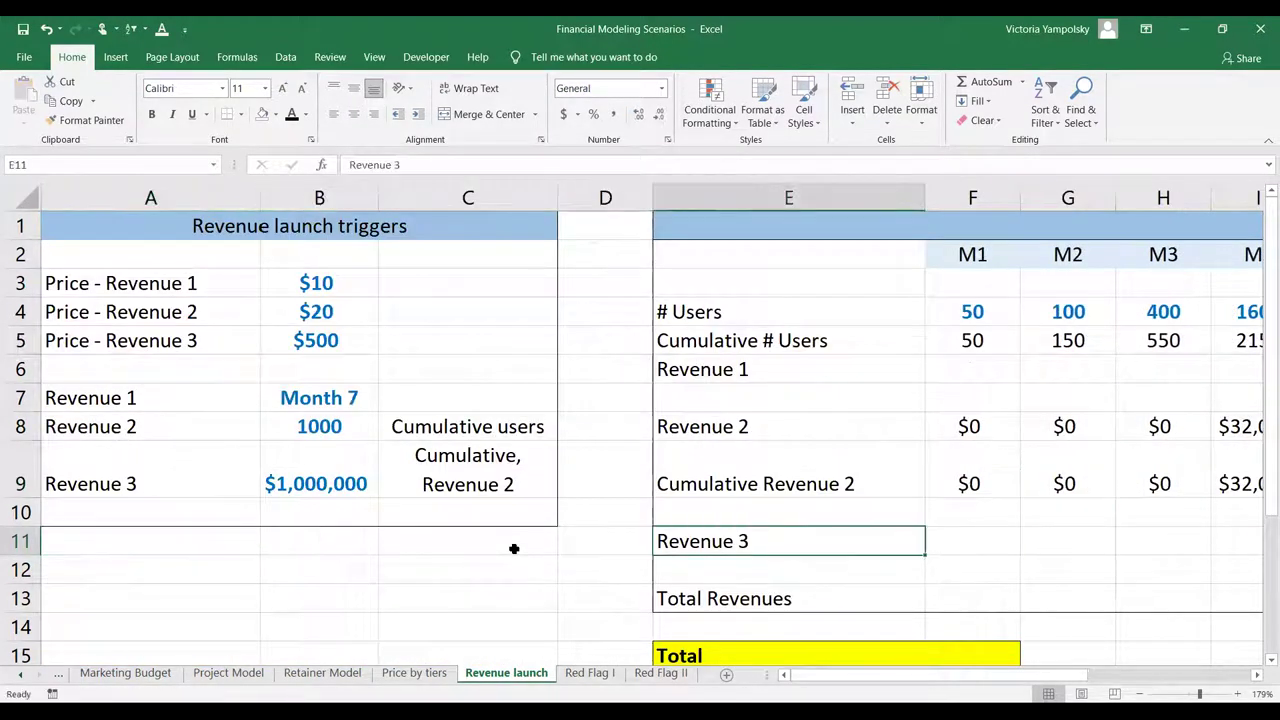
Enter =IF(F9>=$B$9,F4*$B$5,0) in the M1 Revenue 3 cell, F11
key(Right)
text(=)
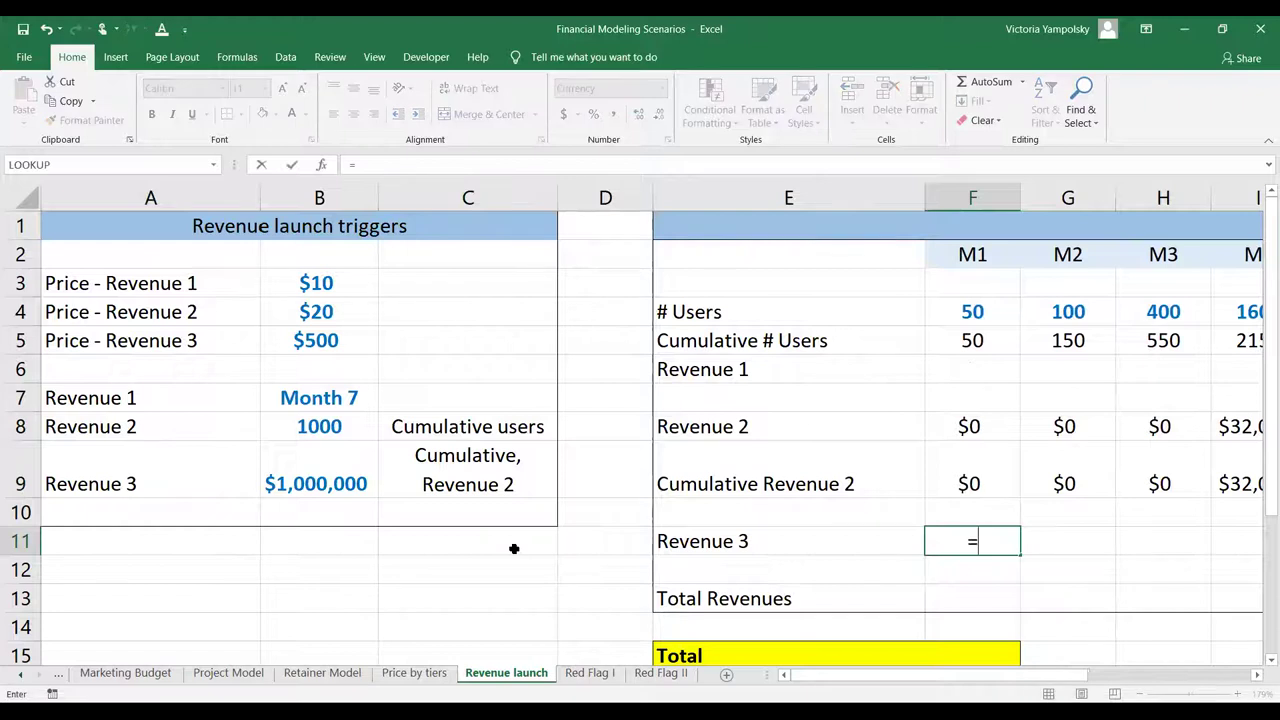
text(if()
key(Up)
key(Up)
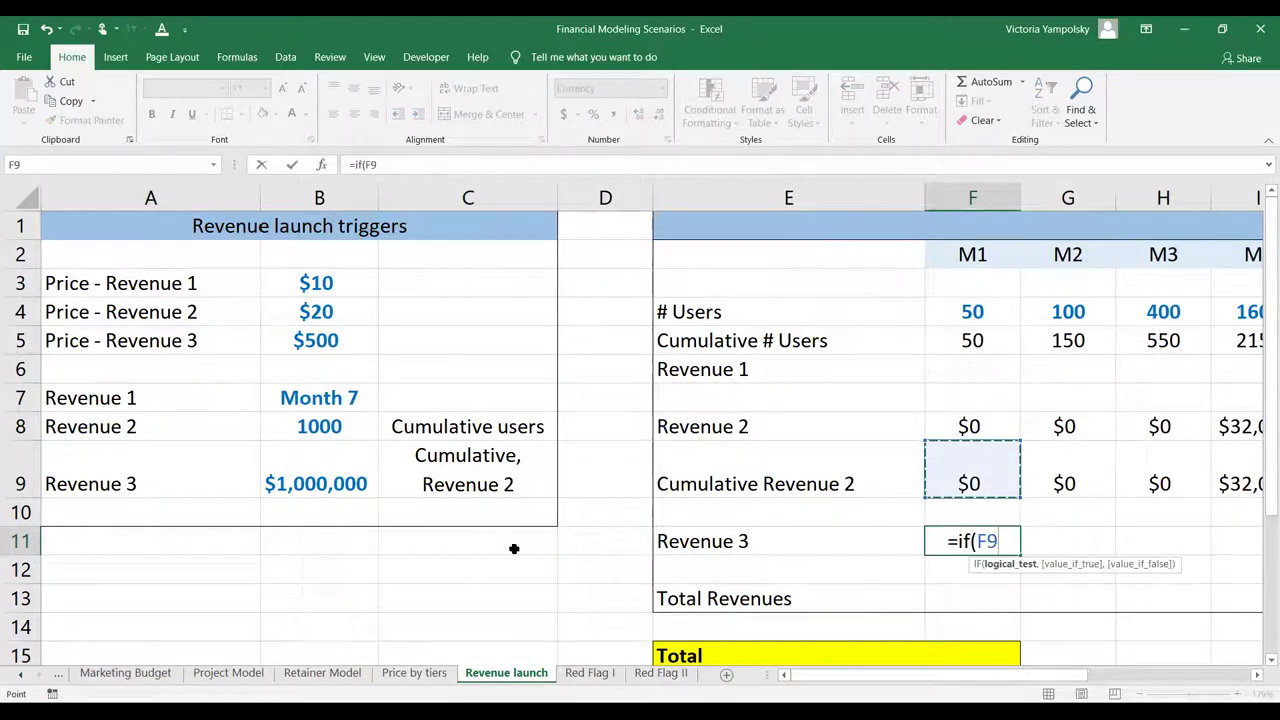
text(>=)
click(291, 477)
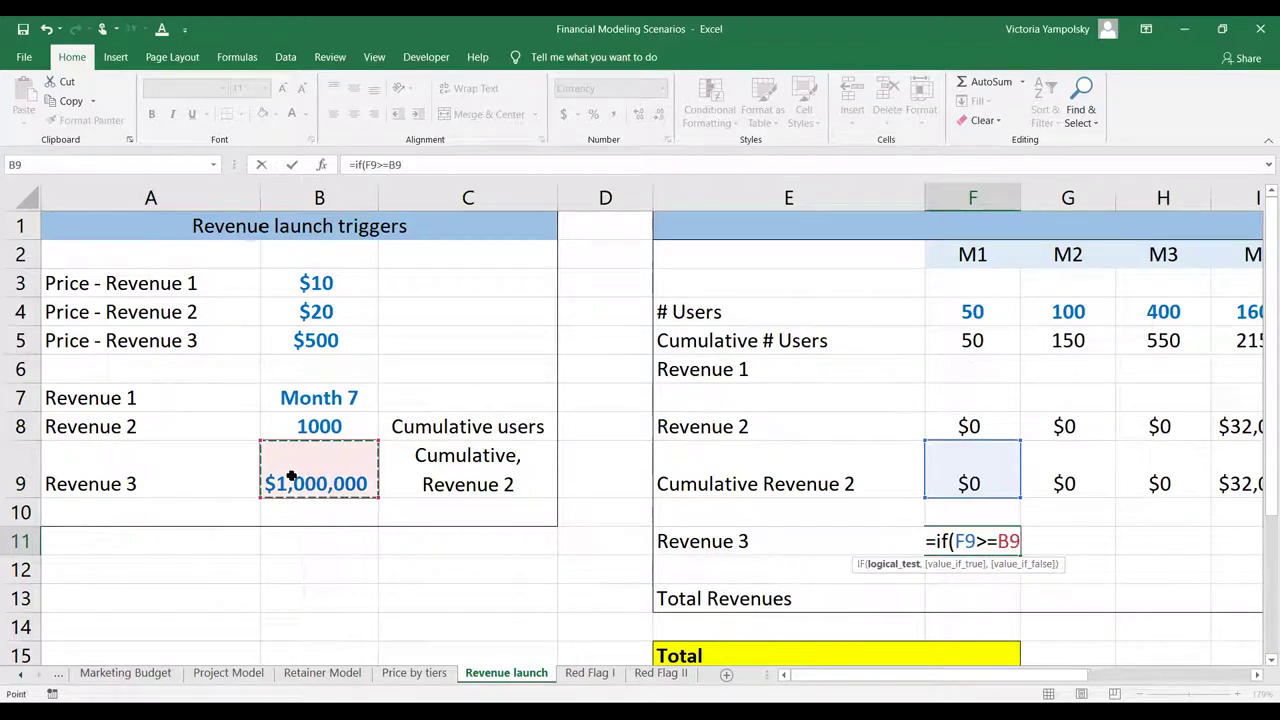
key(F4)
text(,)
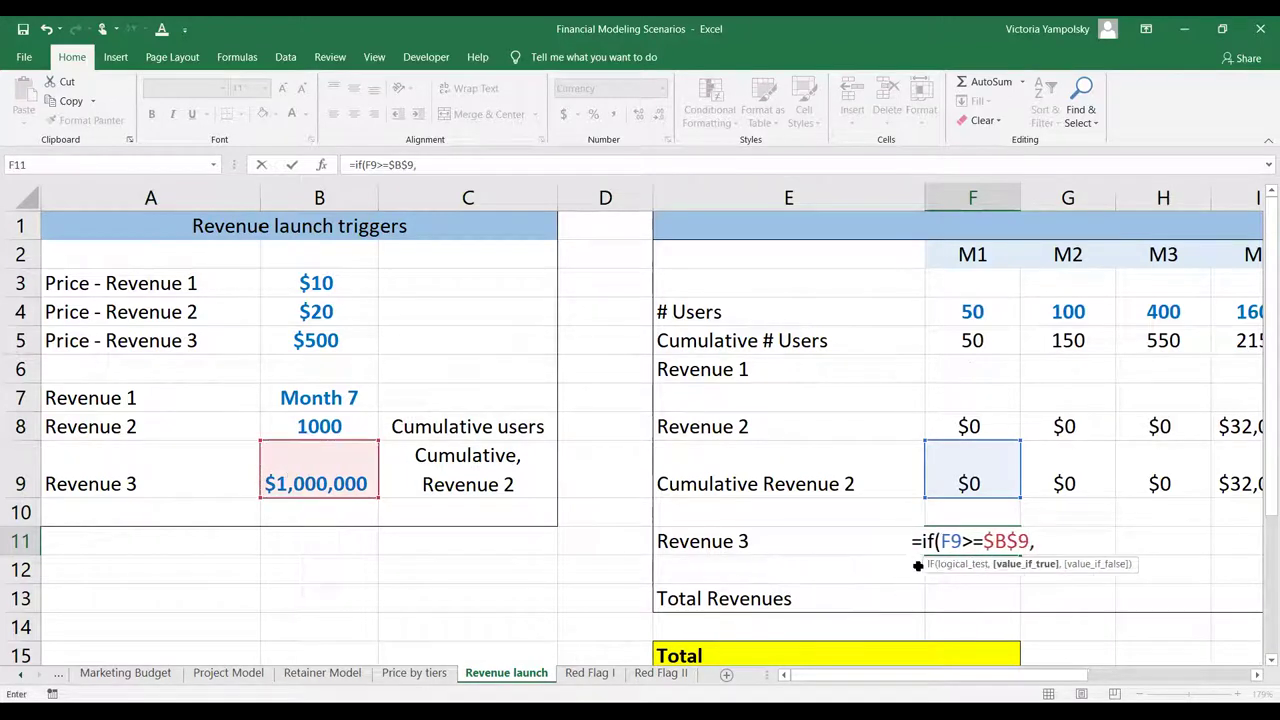
click(982, 311)
text(*)
click(342, 336)
key(F4)
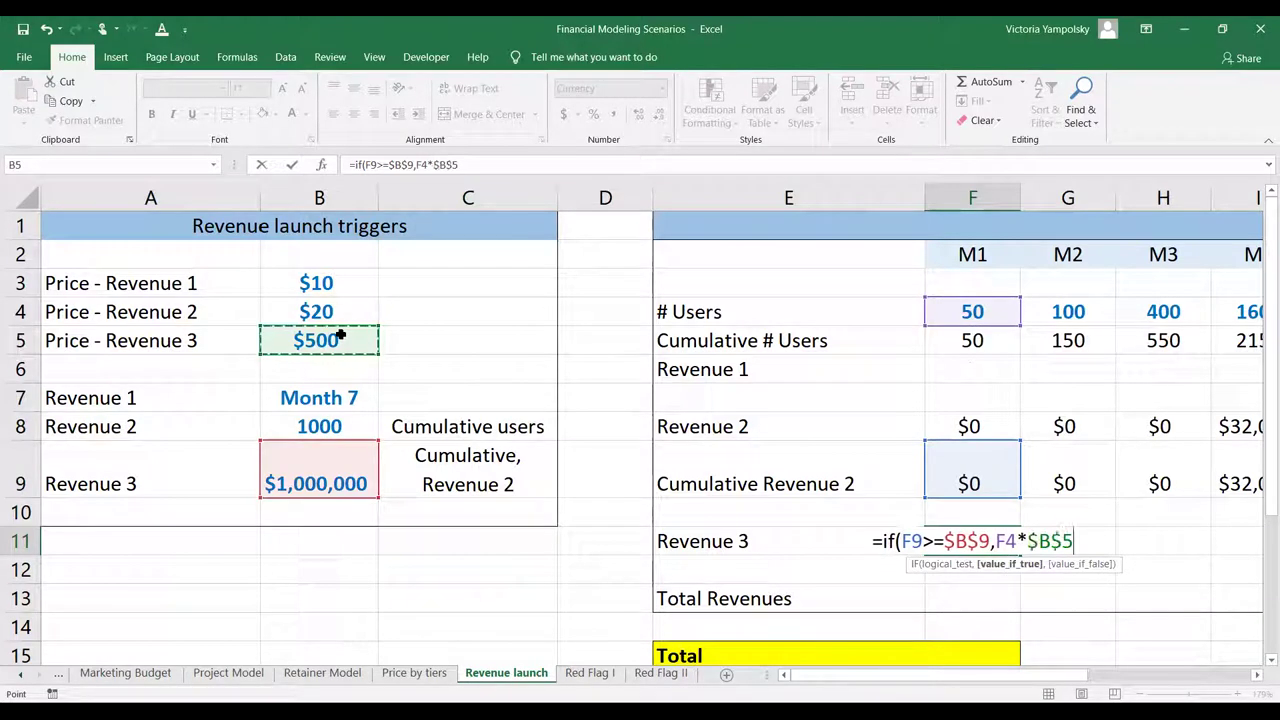
text(,0))
key(ctrl+Return)
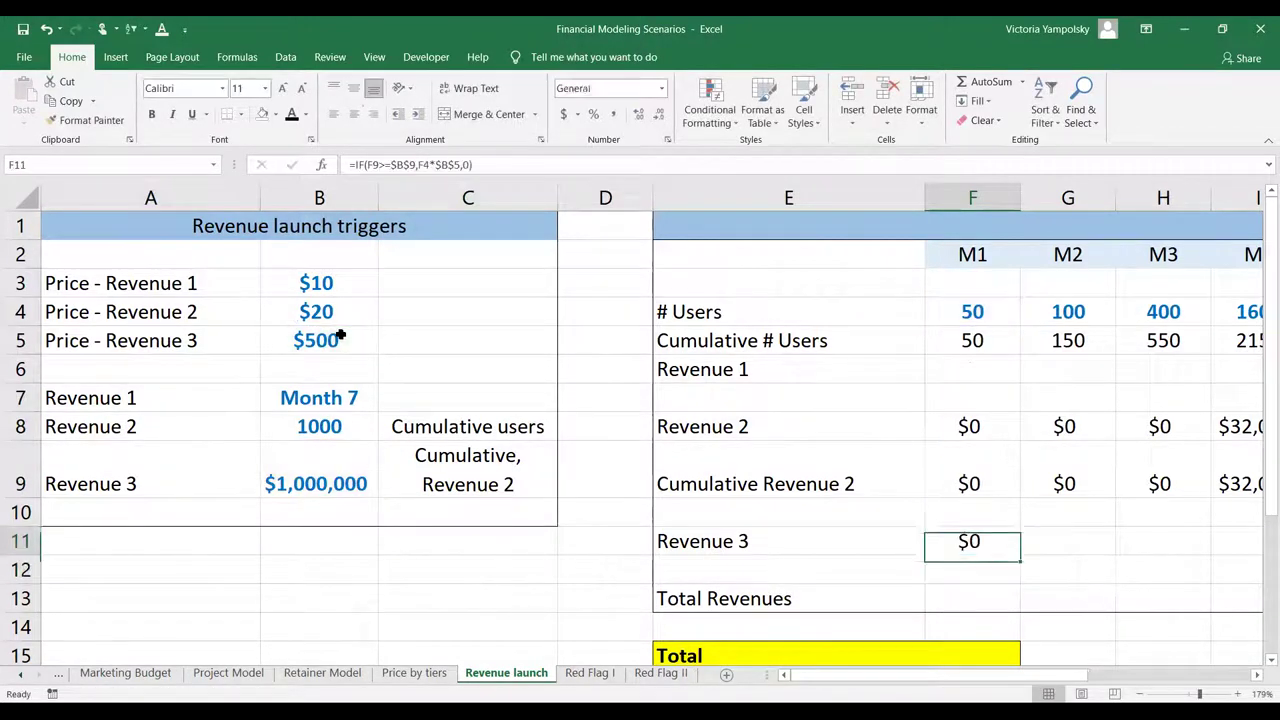
Copy the Revenue 3 formula across F11:Q11 and check the M9 result
key(ctrl+c)
key(shift+Right)
key(shift+Right)
key(shift+Right)
key(shift+Right)
key(shift+Right)
key(shift+Right)
key(shift+Right)
key(shift+Right)
key(shift+Right)
key(shift+Right)
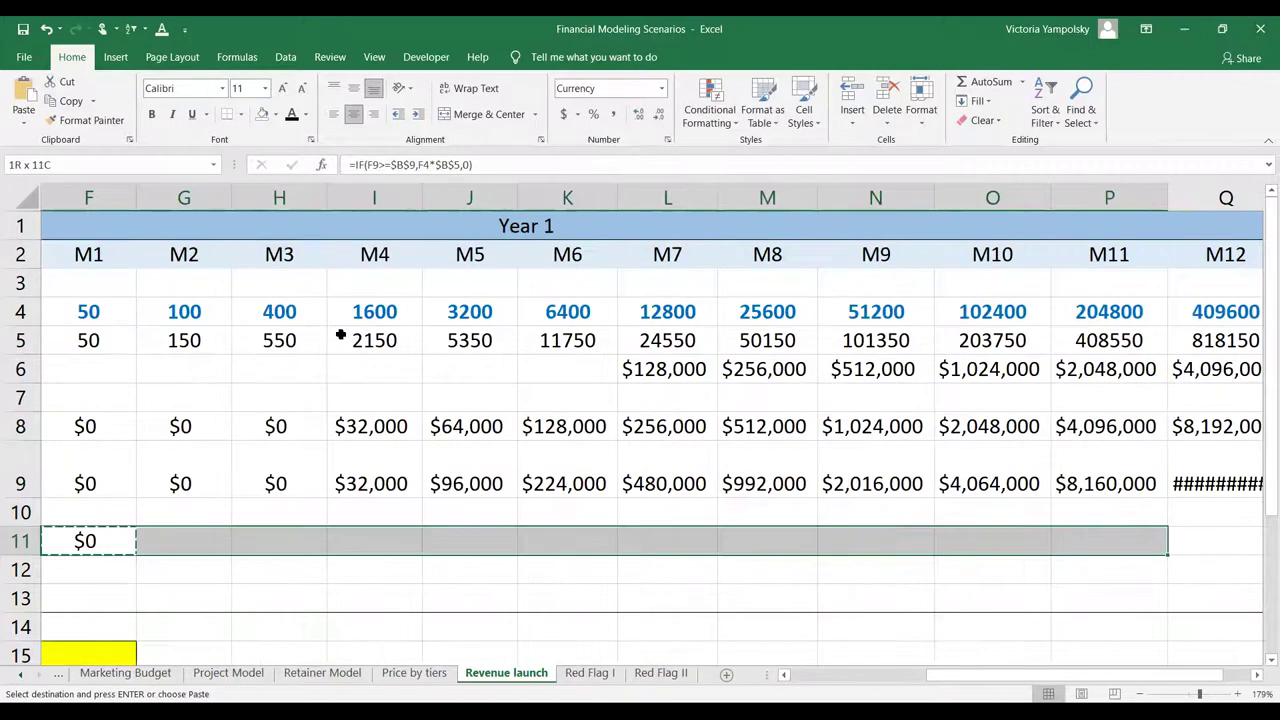
key(ctrl+v)
key(Right)
key(Right)
key(Right)
key(Right)
key(Right)
key(Right)
key(Right)
key(Right)
key(Right)
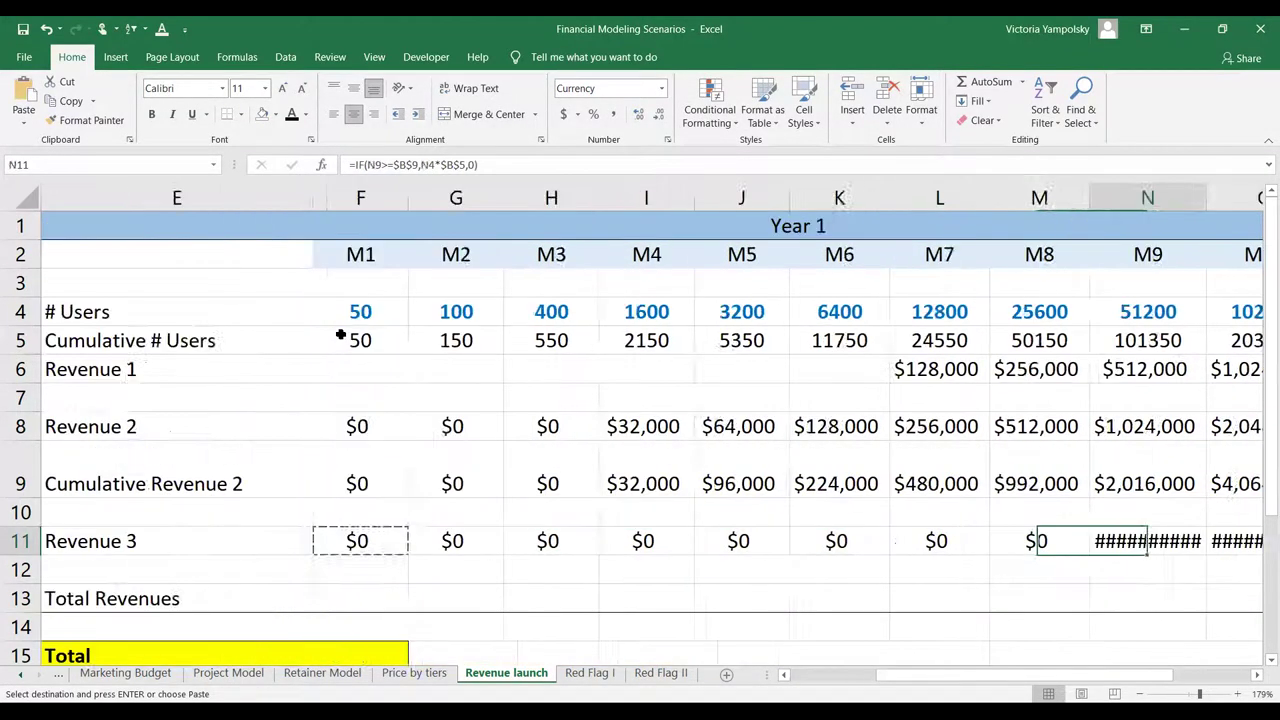
key(Left)
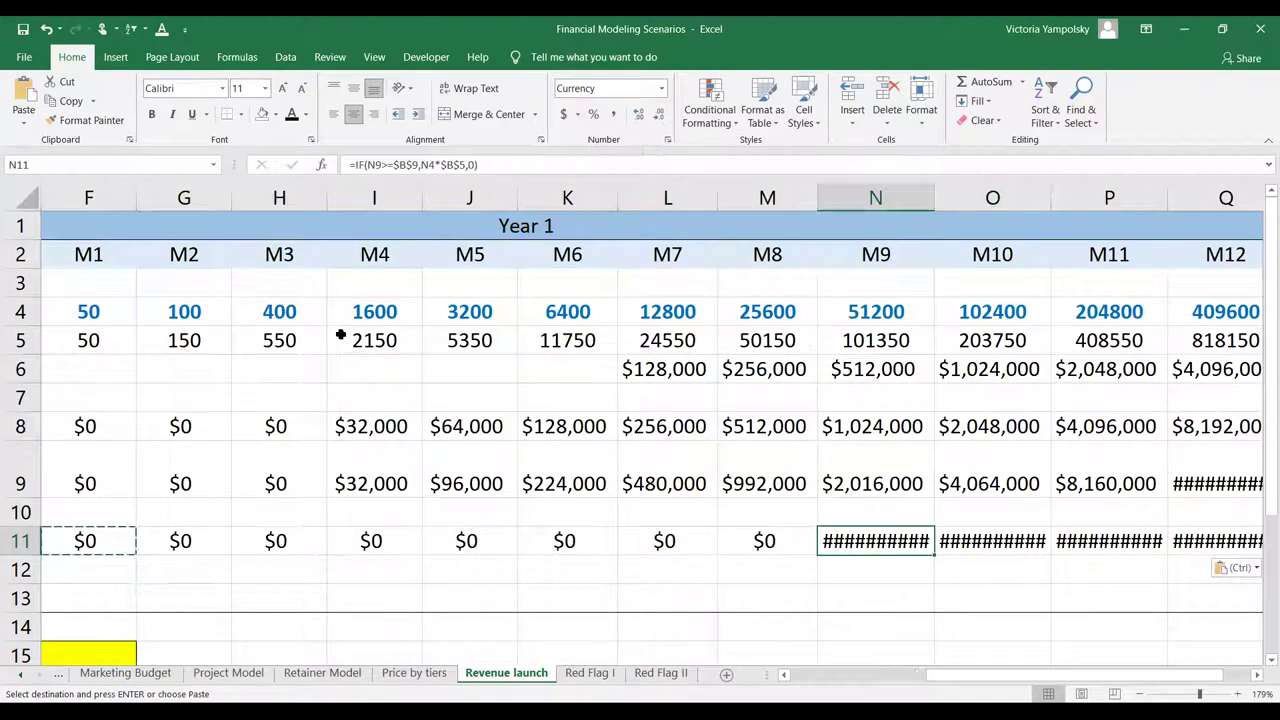
Autofit all column widths so the large Revenue 3 values display
click(768, 202)
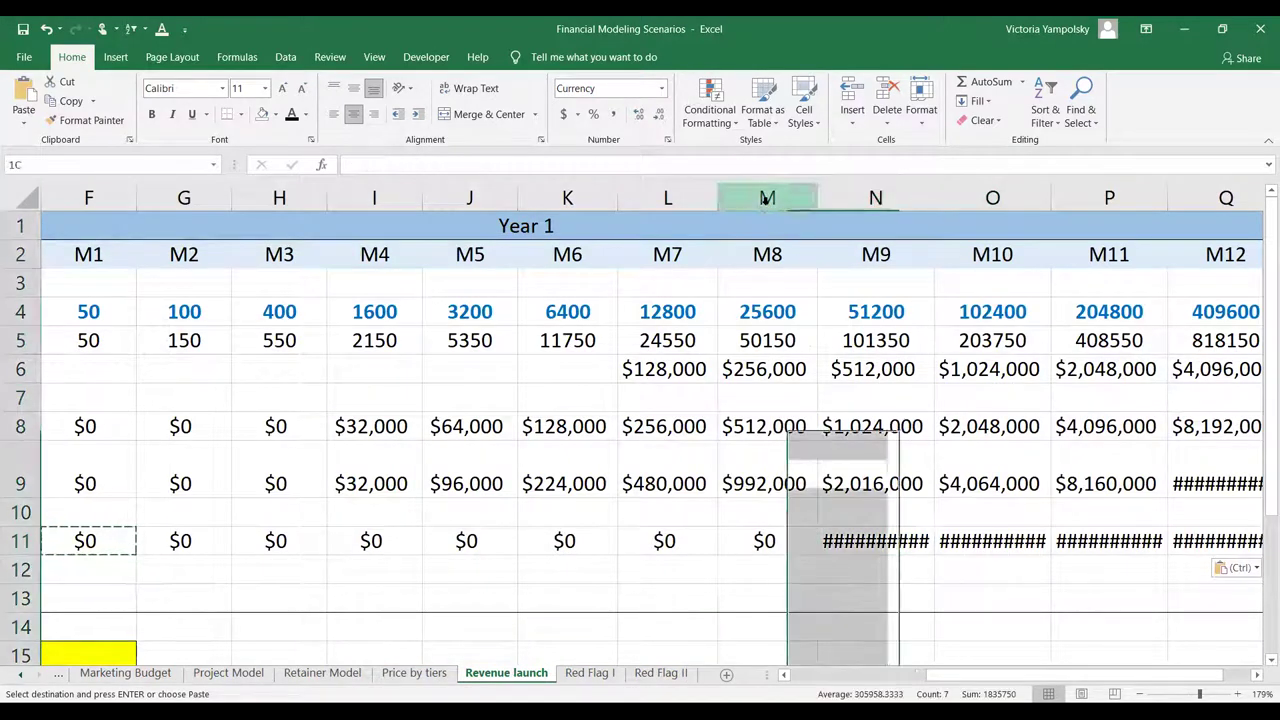
click(903, 196)
key(ctrl+a)
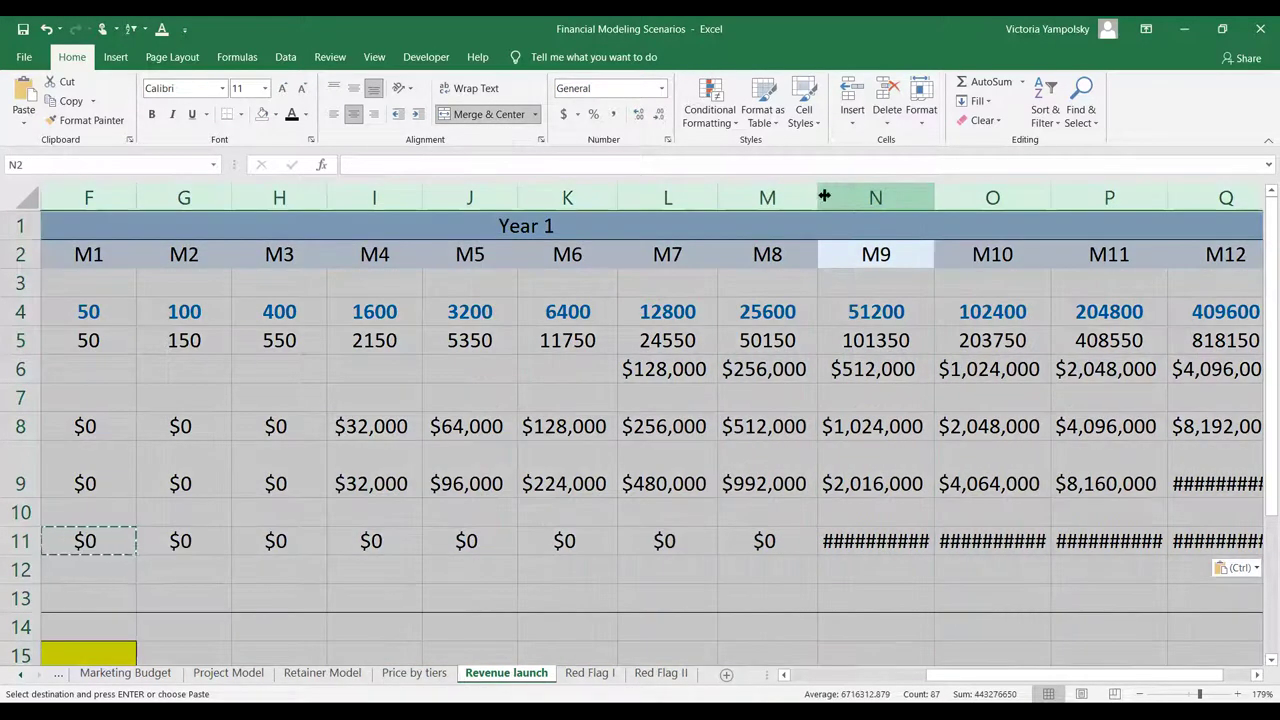
click(746, 458)
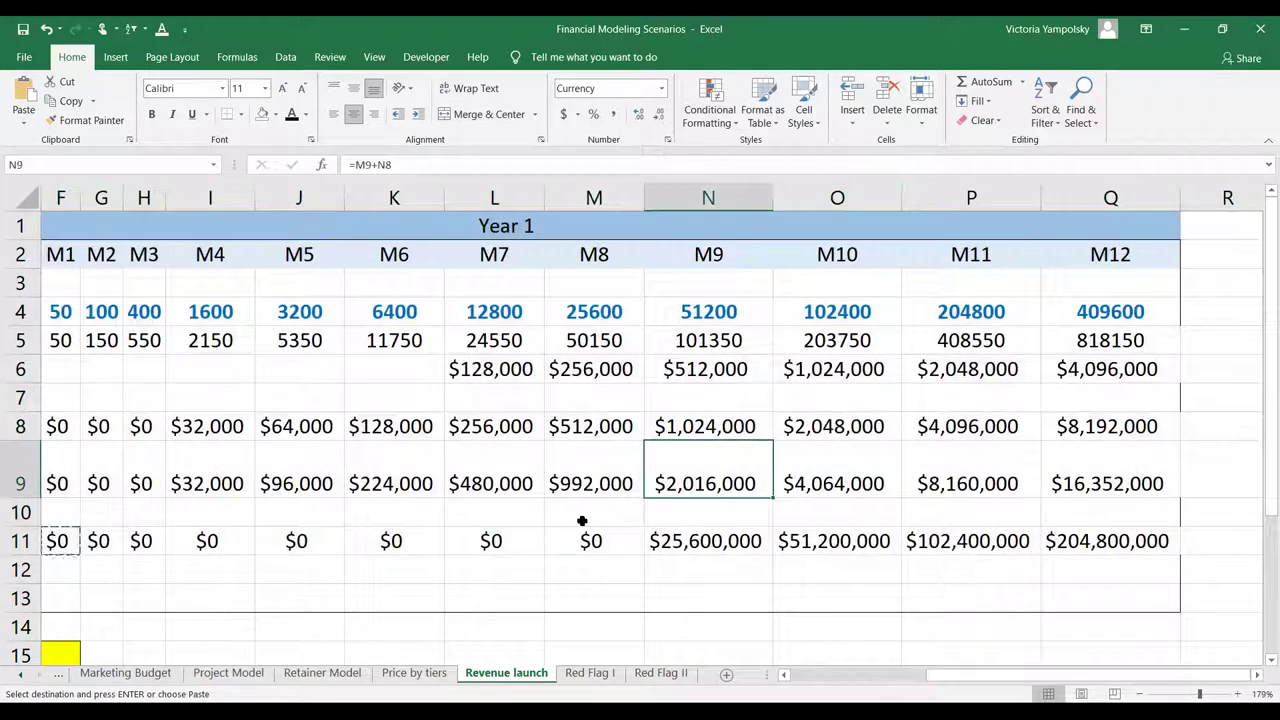
click(582, 521)
key(Left)
key(Left)
key(Left)
key(Left)
key(Left)
key(Left)
key(Left)
key(Left)
key(Left)
key(Left)
key(Left)
key(Left)
key(Right)
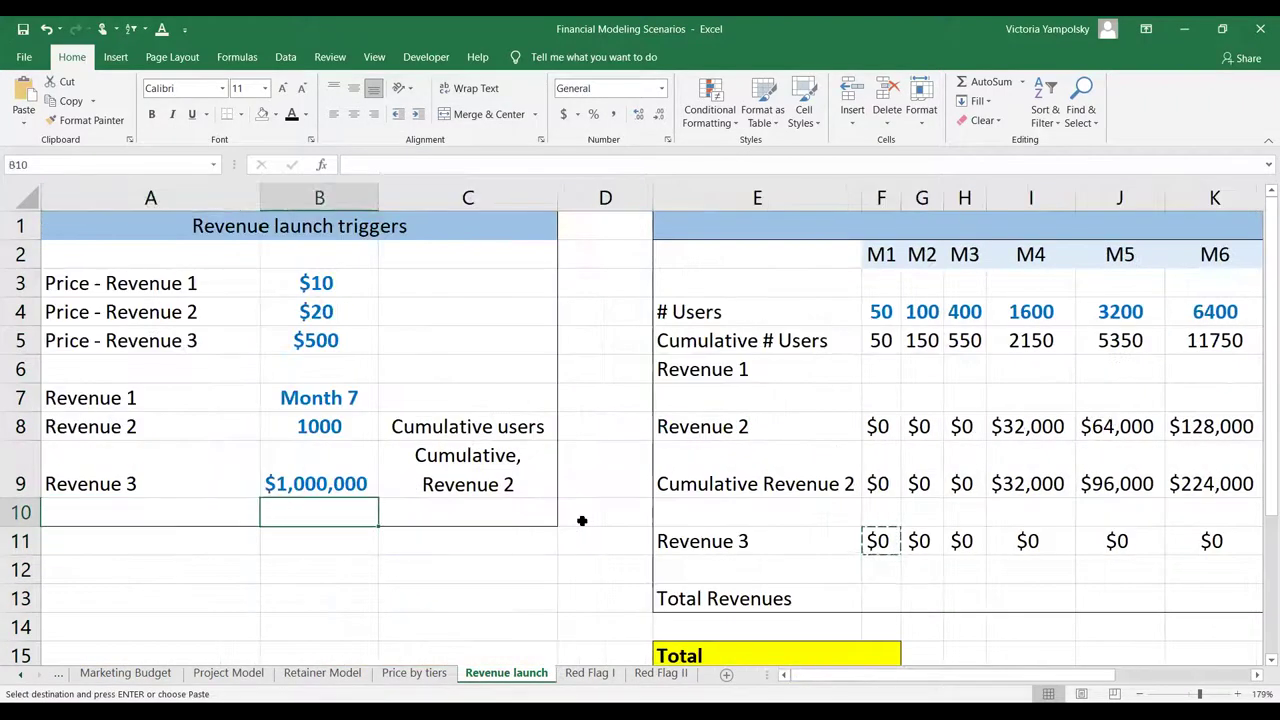
Enter =F11+F8+F6 in F13 and fill it across all twelve month columns
key(Right)
key(Right)
key(Right)
key(Right)
key(Right)
key(Down)
key(Left)
key(Down)
key(Down)
text(=)
key(Up)
key(Up)
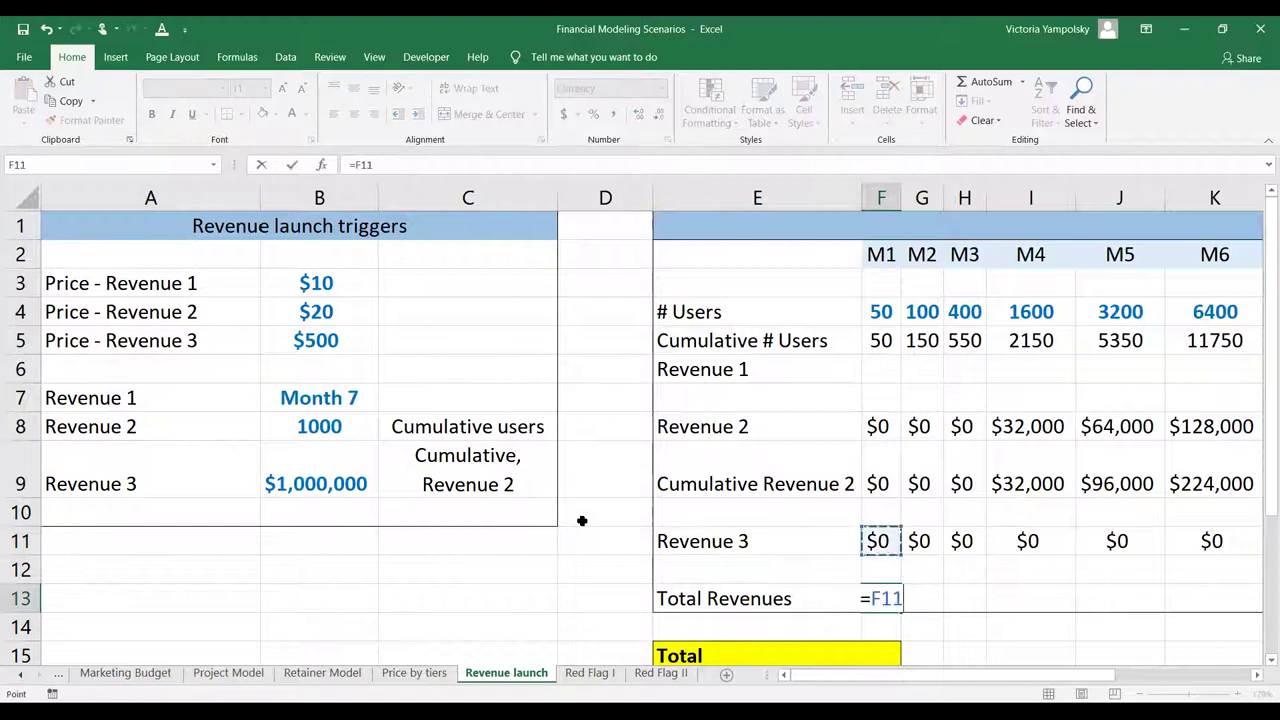
key(Up)
key(Up)
key(Up)
key(Up)
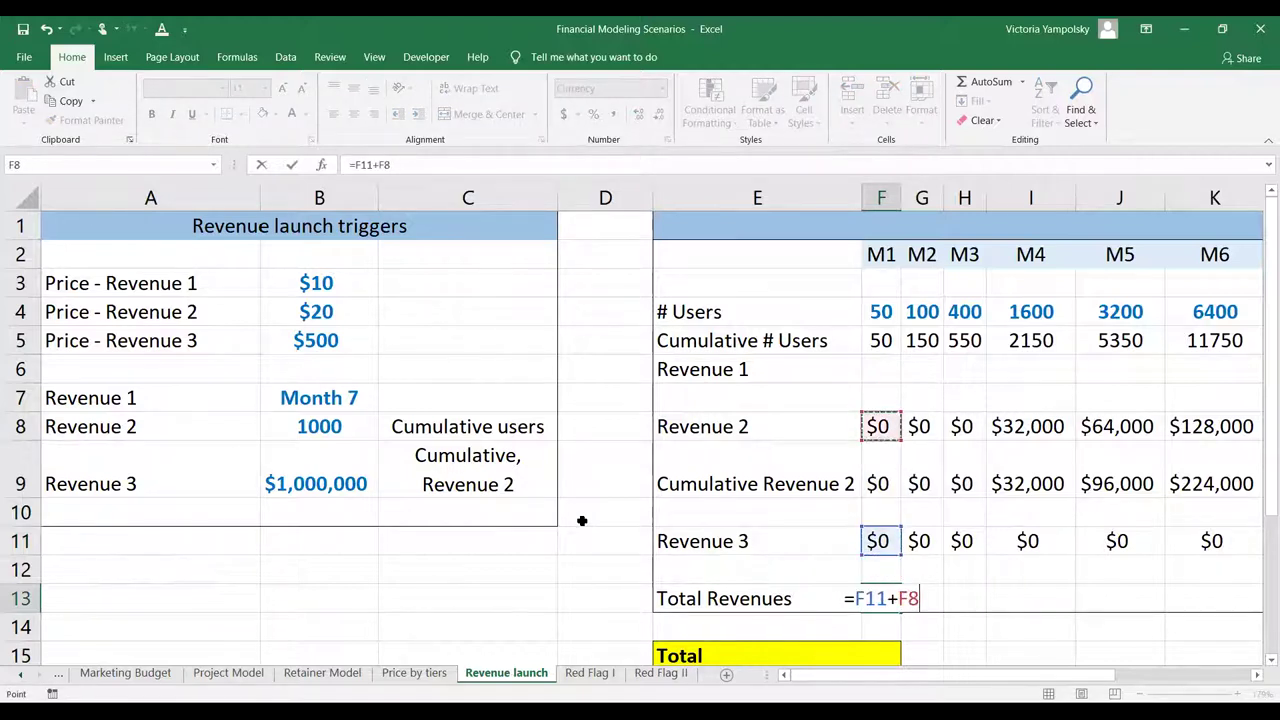
key(Up)
key(Up)
key(Up)
key(Up)
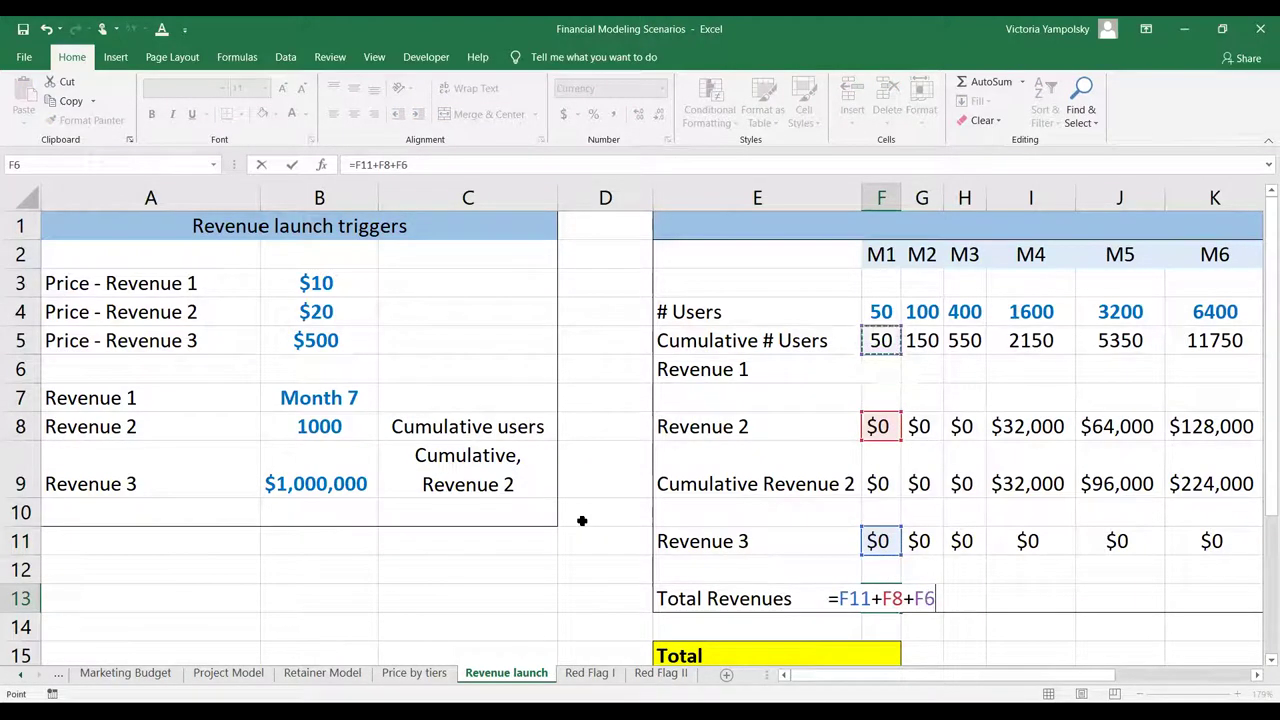
key(ctrl+Return)
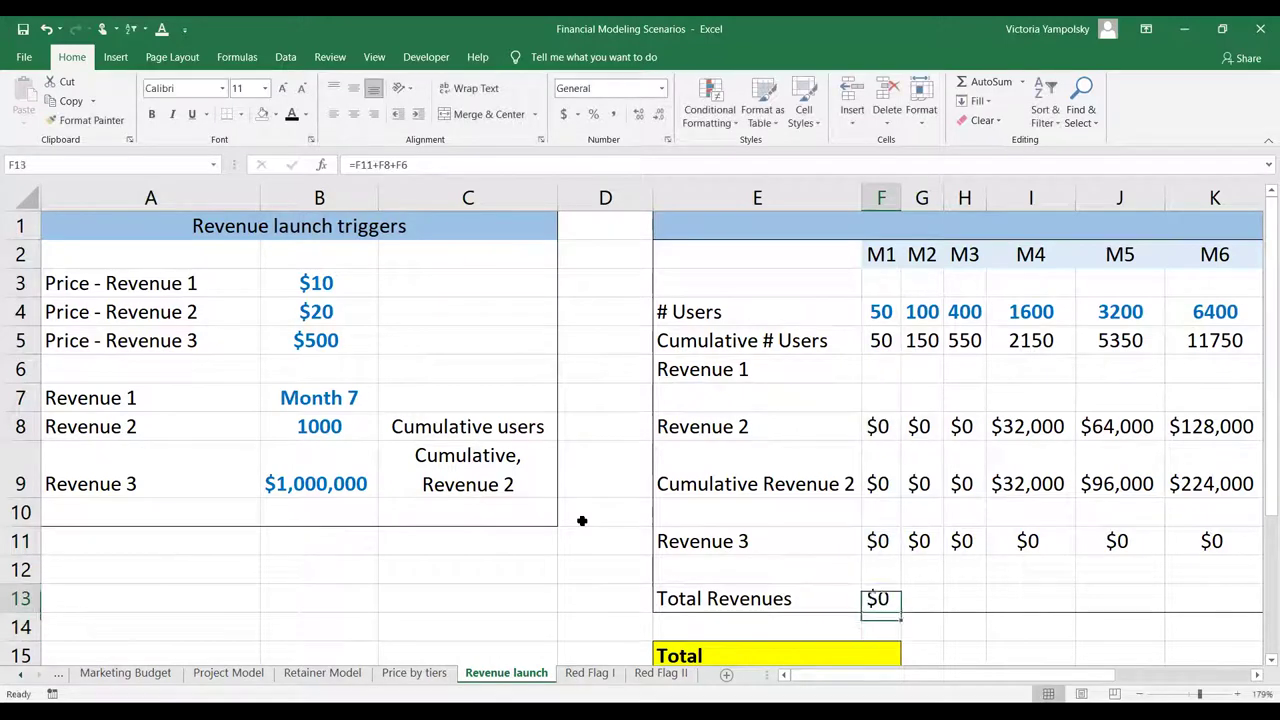
key(ctrl+c)
key(shift+Right)
key(shift+Right)
key(shift+Right)
key(shift+Right)
key(shift+Right)
key(shift+Right)
key(shift+Right)
key(shift+Right)
key(shift+Right)
key(shift+Right)
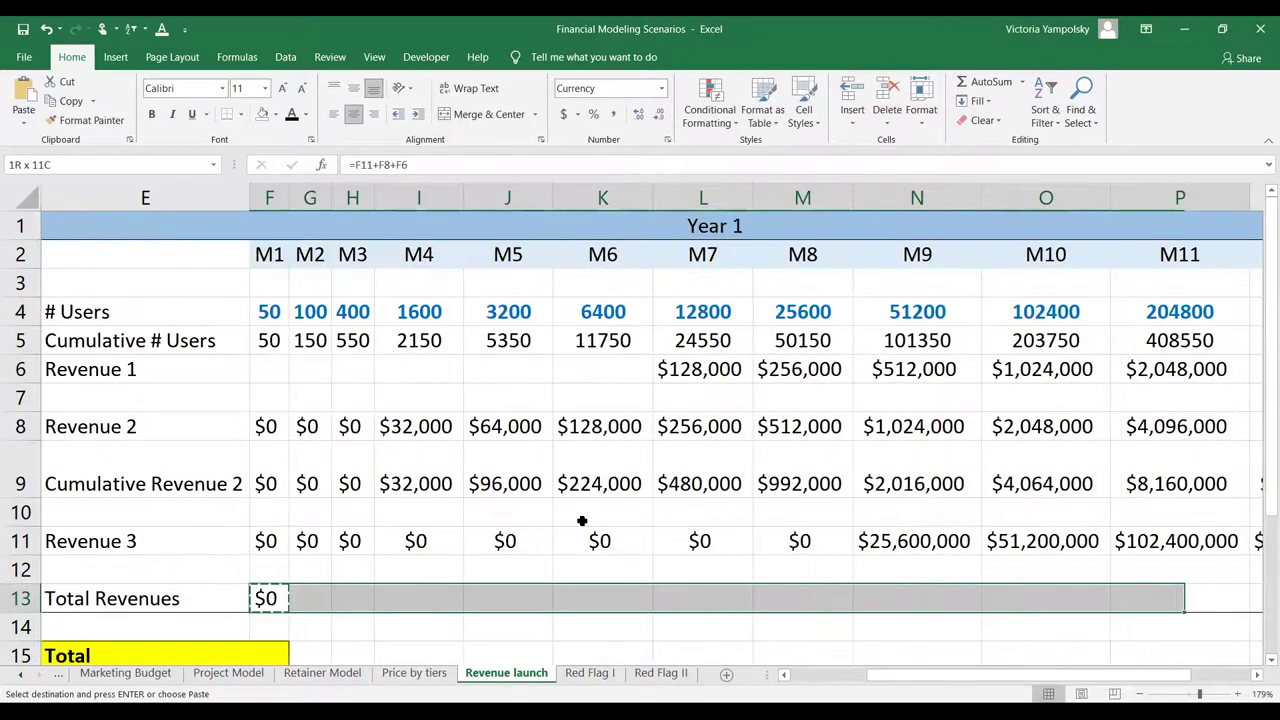
key(ctrl+v)
key(Down)
key(Down)
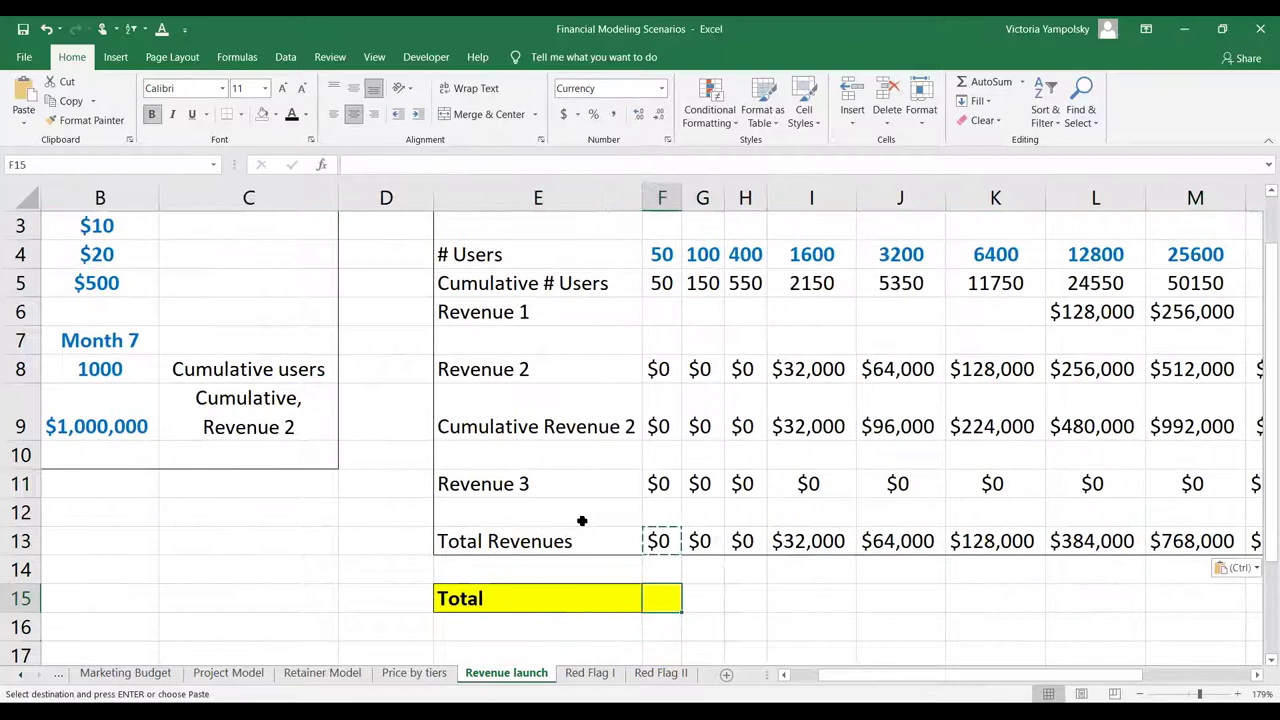
Enter =SUM(F13:Q13) in the yellow Total cell F15, giving $408,416,000
text(=)
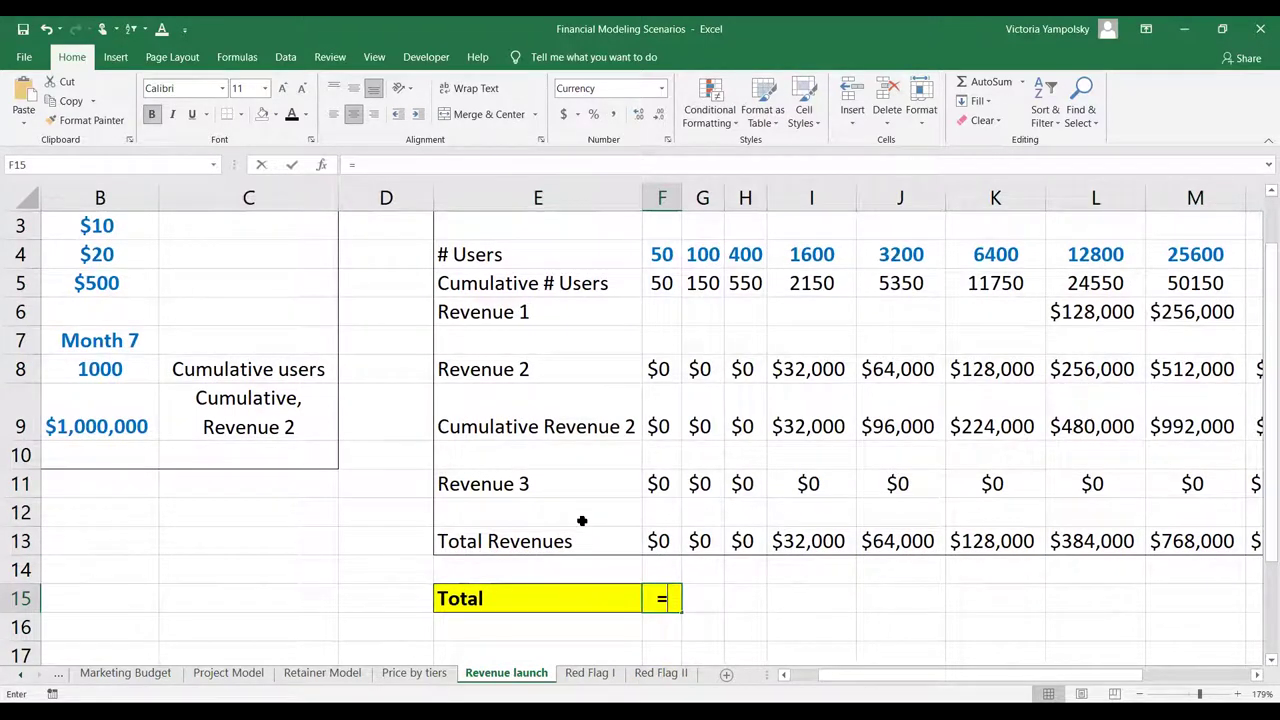
text(sum()
key(Up)
key(Up)
key(ctrl+shift+Right)
text())
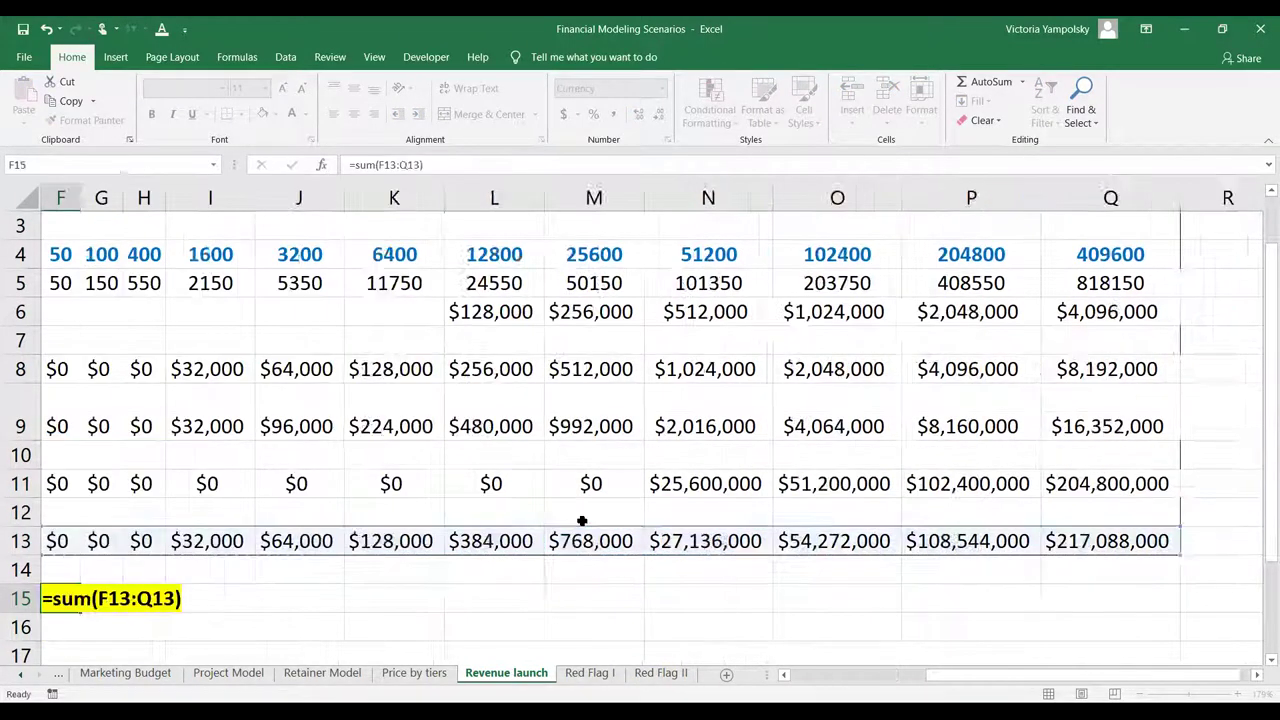
key(ctrl+Return)
Review the month headers through M12 and the Price - Revenue 2 input
key(Left)
key(Left)
key(Left)
key(Left)
key(Left)
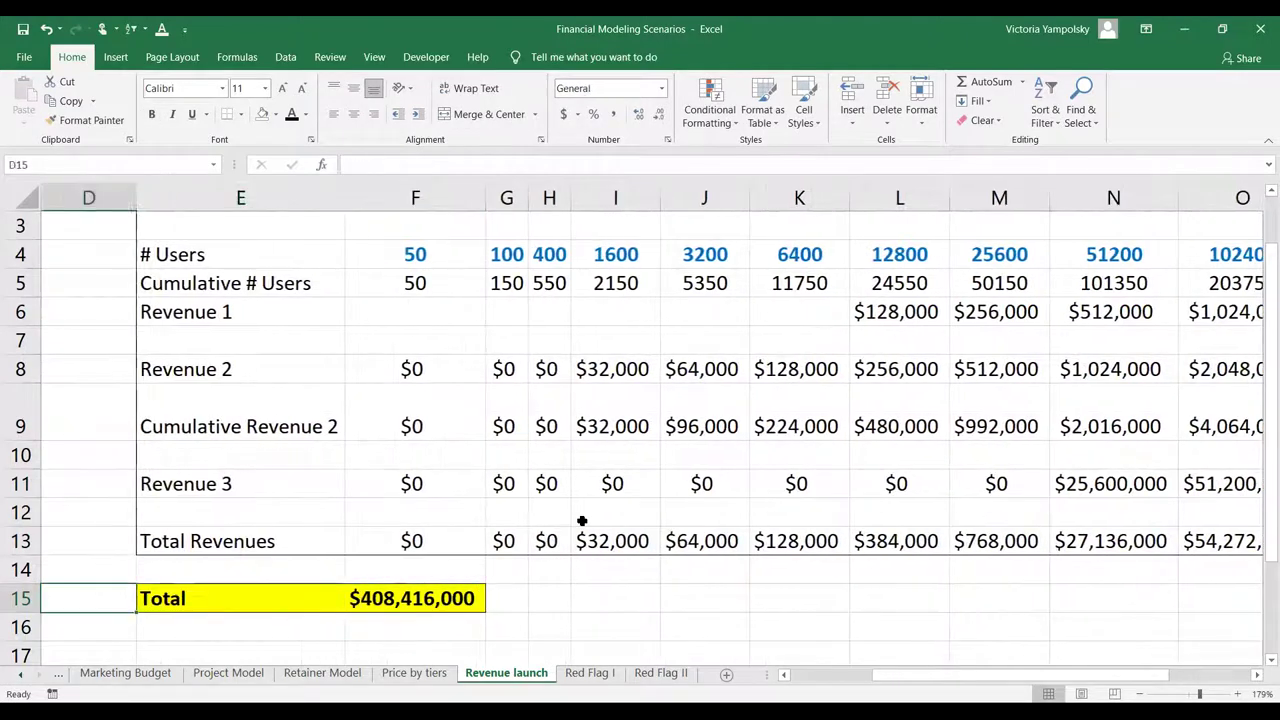
key(Up)
key(Up)
key(Up)
key(Up)
key(Up)
key(Up)
key(Up)
key(Up)
key(Up)
key(Up)
key(Up)
key(Up)
key(Up)
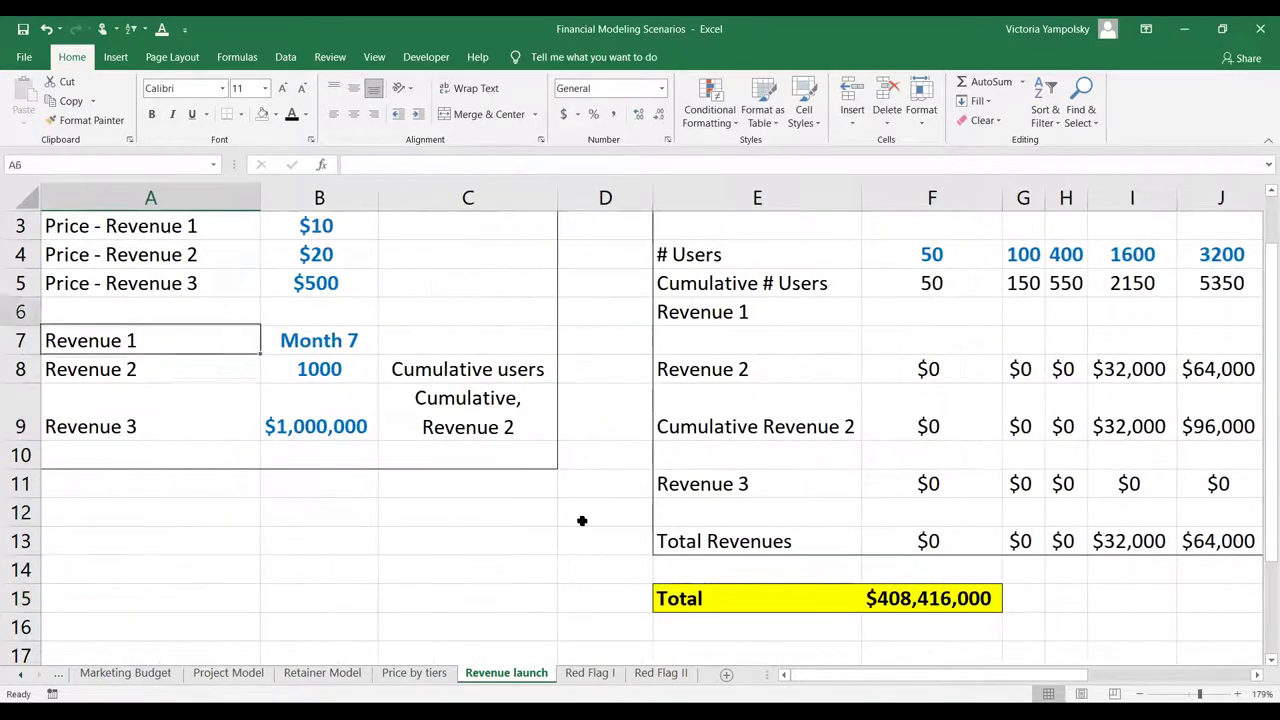
key(Right)
key(Right)
key(Right)
key(Right)
key(Right)
key(Right)
key(Right)
key(Right)
key(Right)
key(Right)
key(Right)
key(Right)
key(Right)
key(Right)
key(Right)
key(Right)
key(Right)
key(Left)
key(Left)
key(Left)
key(Left)
key(Left)
key(Left)
key(Left)
key(Left)
key(Left)
key(Left)
key(Left)
key(Left)
key(Left)
key(Left)
key(Left)
key(Left)
key(Left)
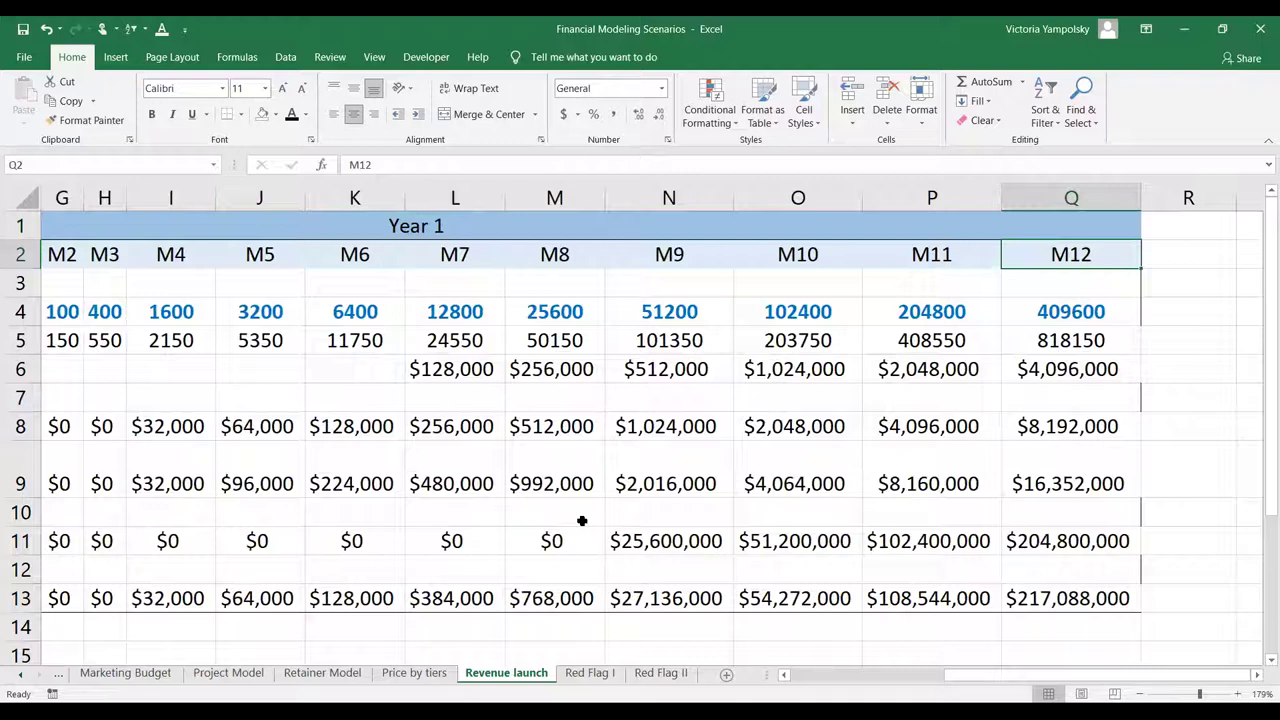
key(Down)
key(Down)
key(Right)
key(Right)
key(Left)
key(Left)
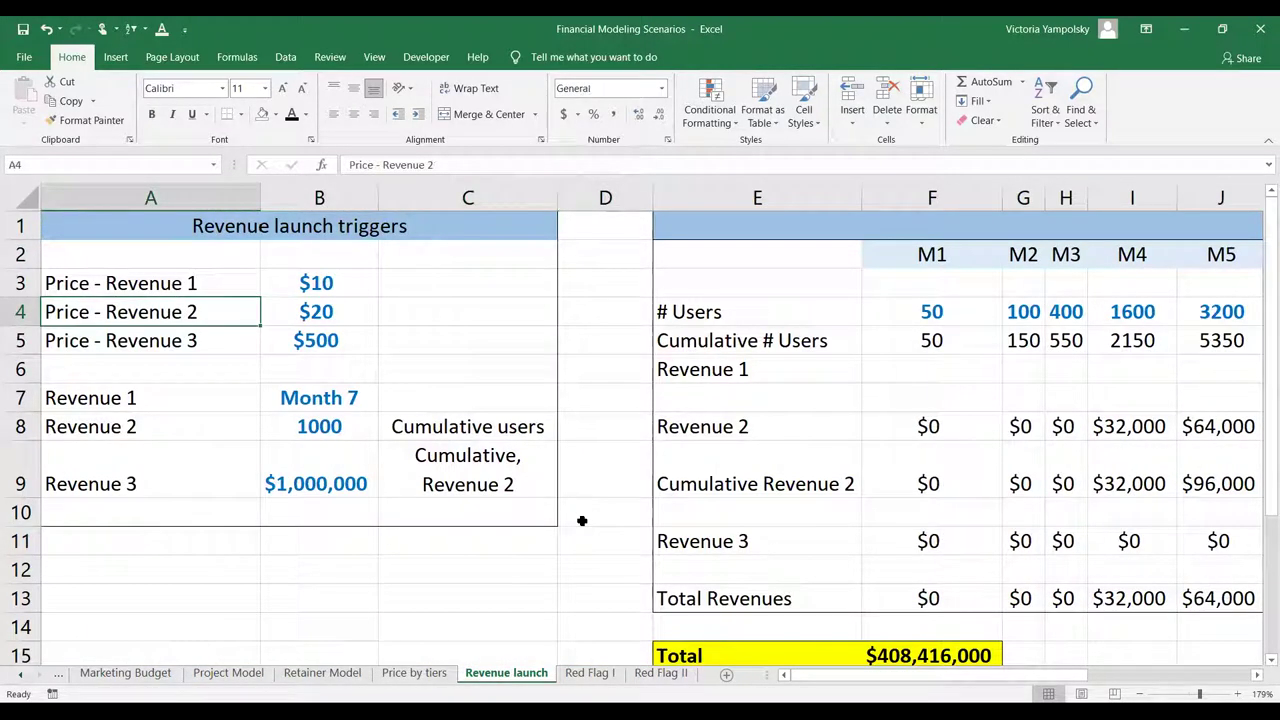